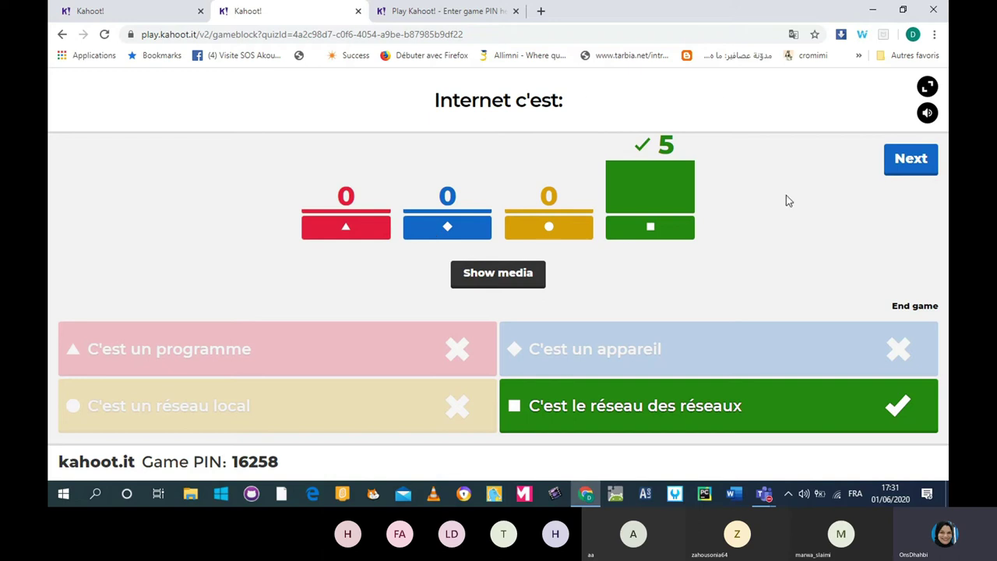
# Advance the live quiz past the last question's results to the final podium
pyautogui.click(907, 163)
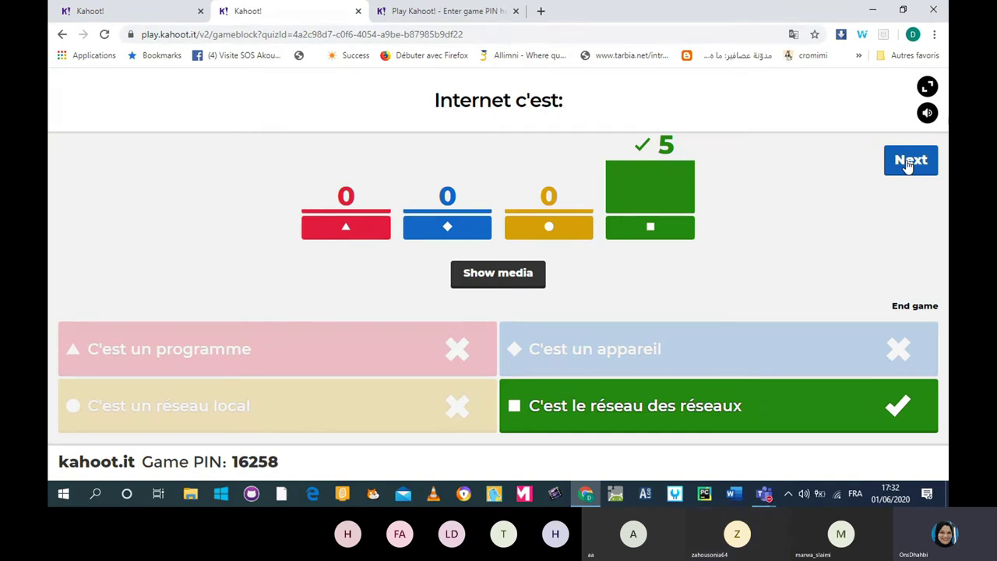
pyautogui.click(908, 162)
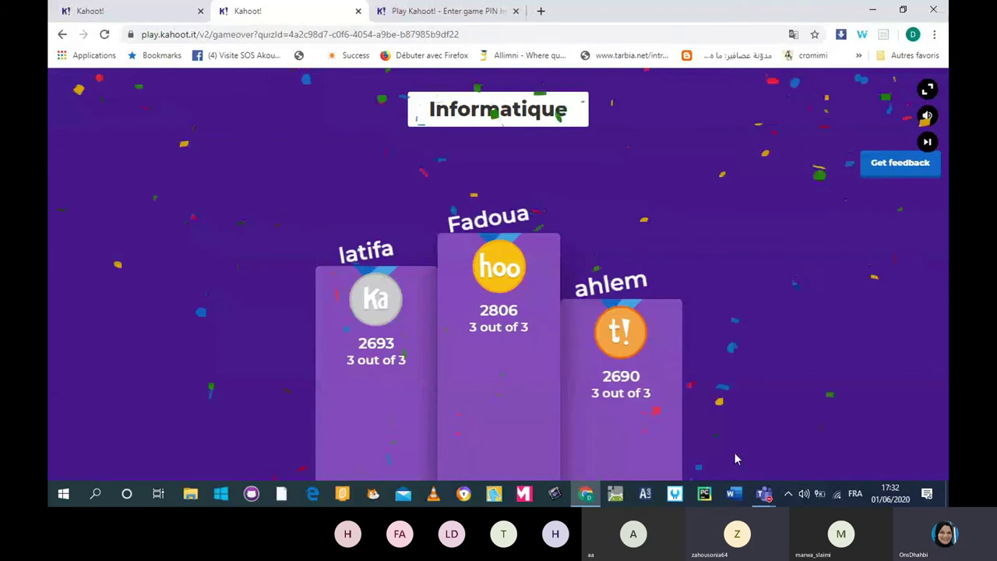
# Return to the Kahoot home page and start creating a new kahoot
pyautogui.click(151, 11)
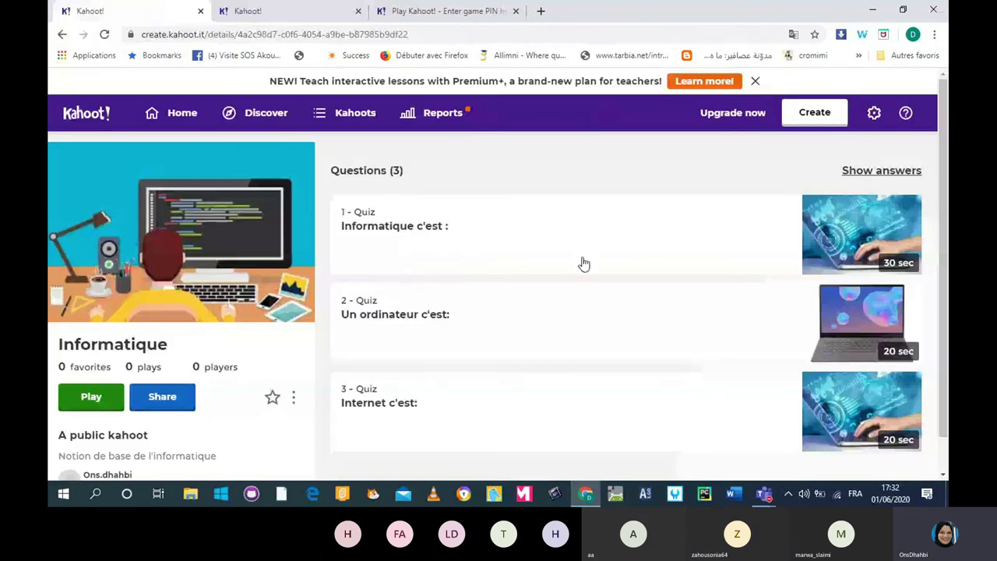
pyautogui.click(178, 114)
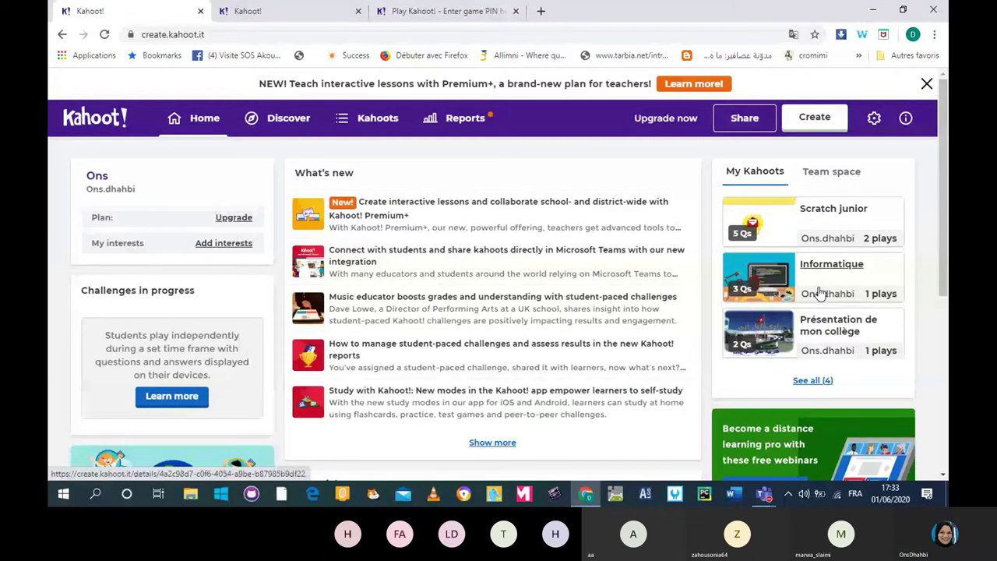
pyautogui.click(815, 133)
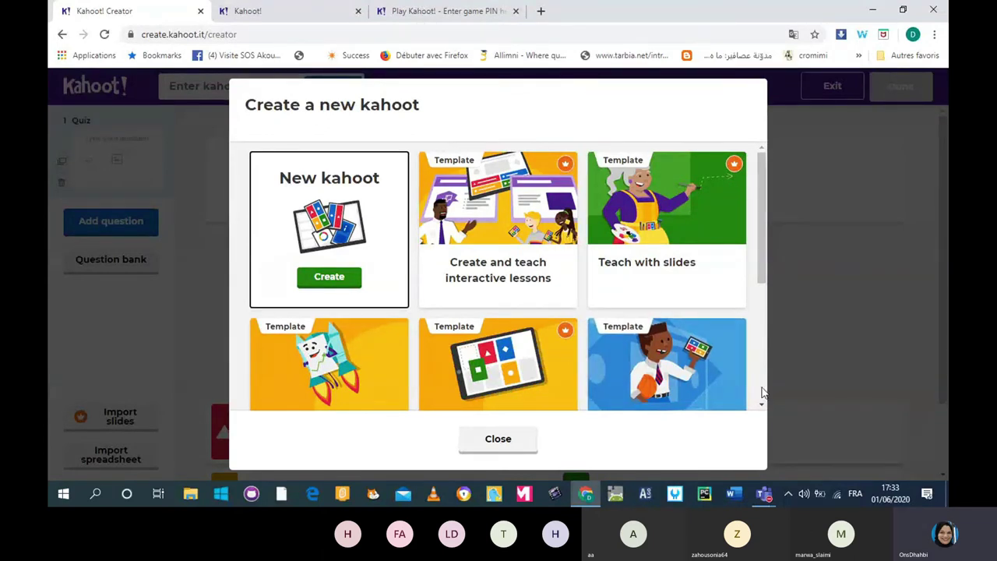
# Look through the available kahoot templates and create a blank new kahoot
pyautogui.scroll(-3, 762, 394)
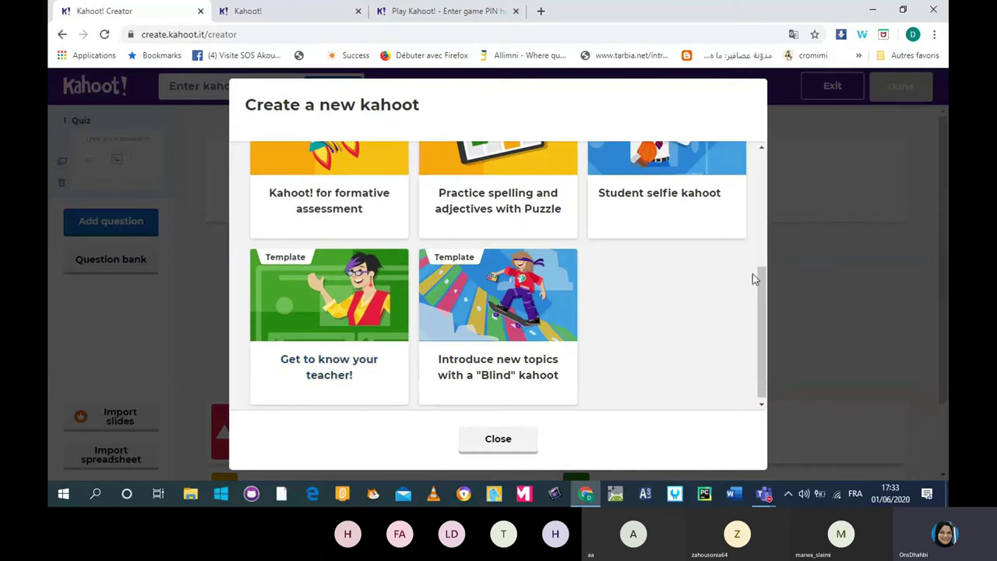
pyautogui.scroll(1, 766, 298)
pyautogui.scroll(3, 766, 298)
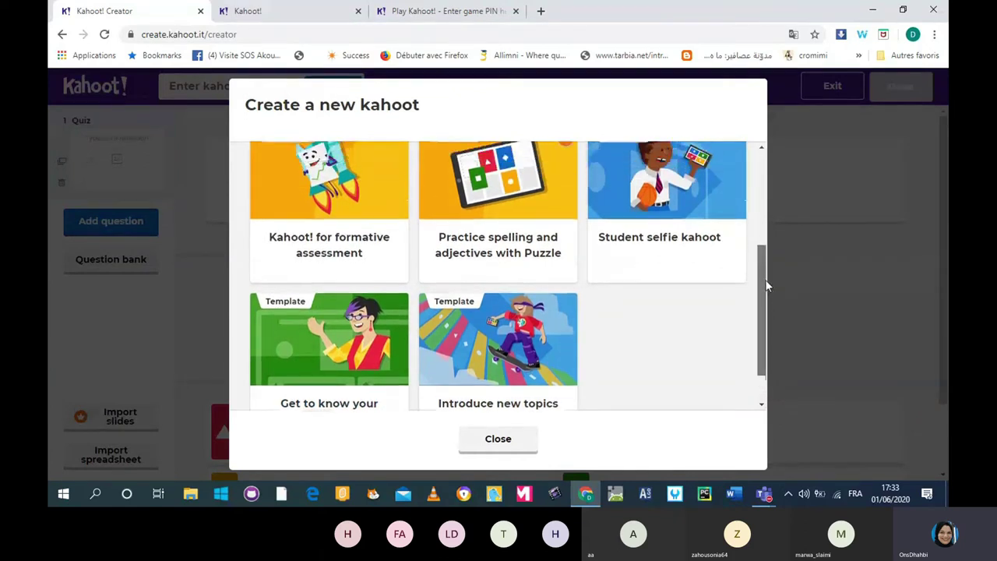
pyautogui.moveTo(771, 228); pyautogui.dragTo(798, 320)
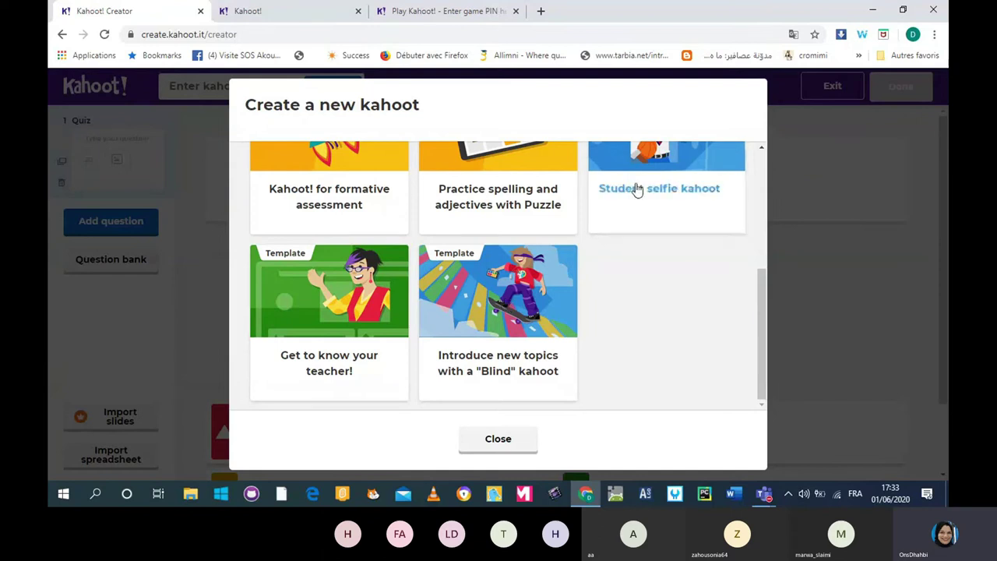
pyautogui.moveTo(762, 322); pyautogui.dragTo(768, 263)
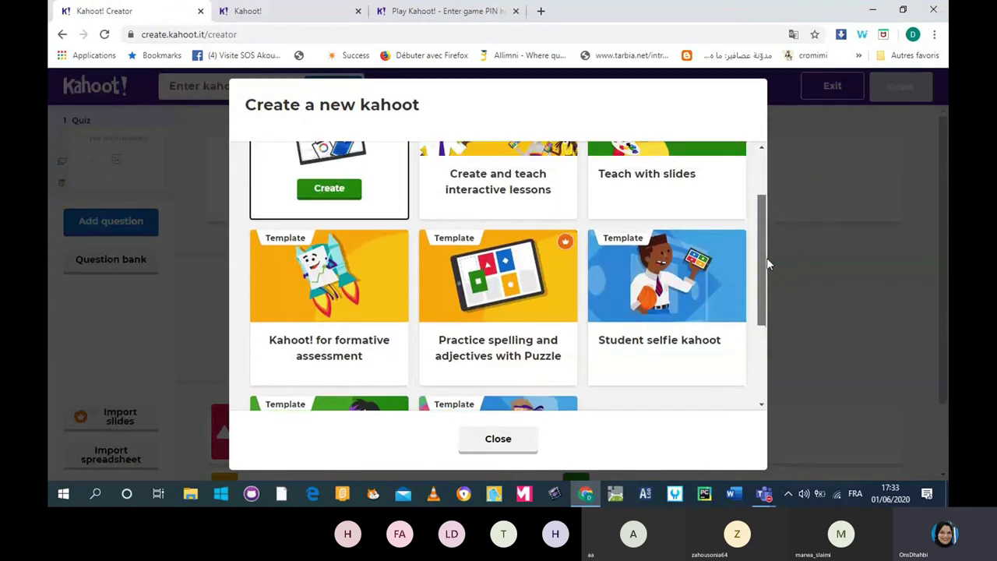
pyautogui.scroll(1, 767, 264)
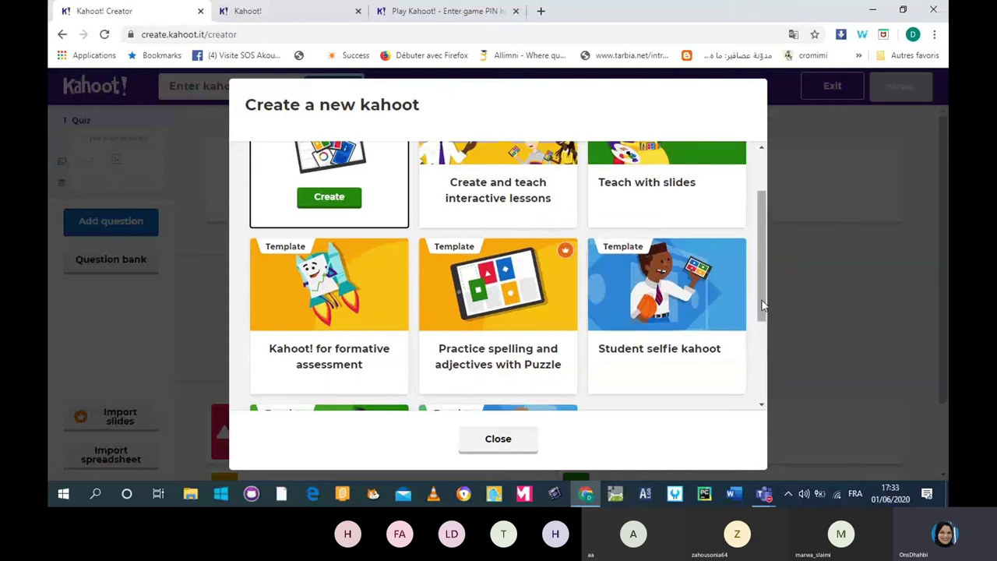
pyautogui.moveTo(764, 306); pyautogui.dragTo(766, 245)
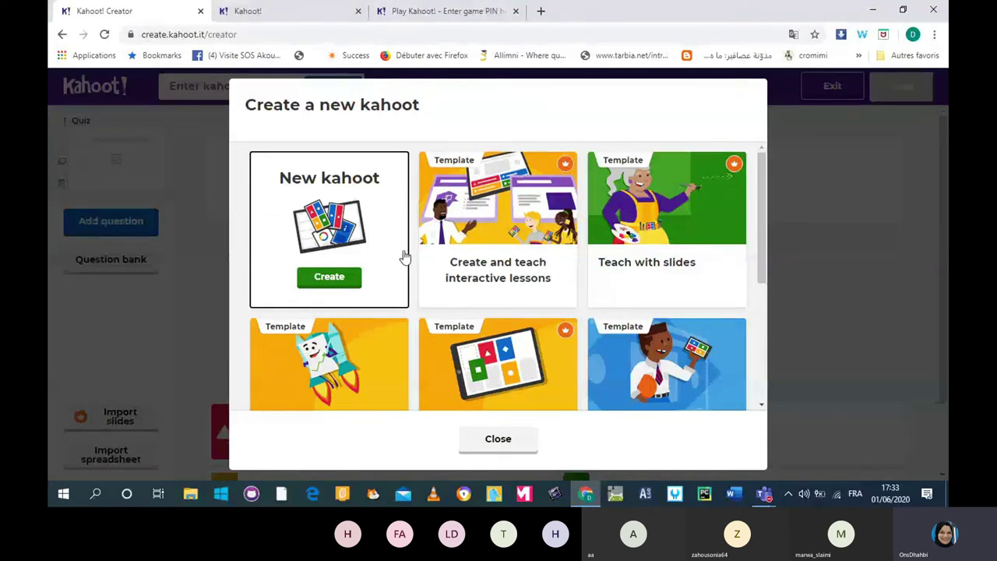
pyautogui.click(328, 280)
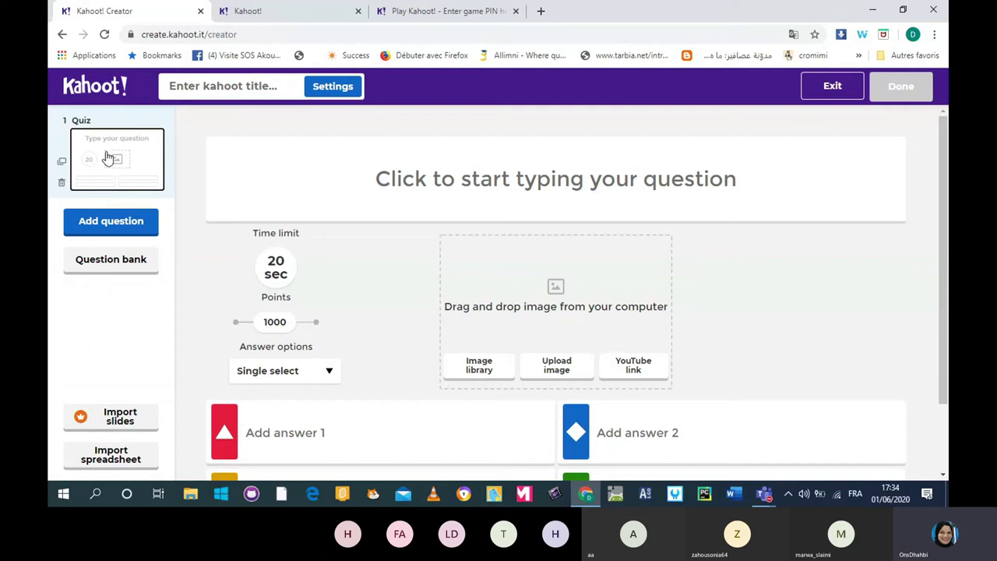
# Open the new kahoot's summary settings to edit its title
pyautogui.click(237, 93)
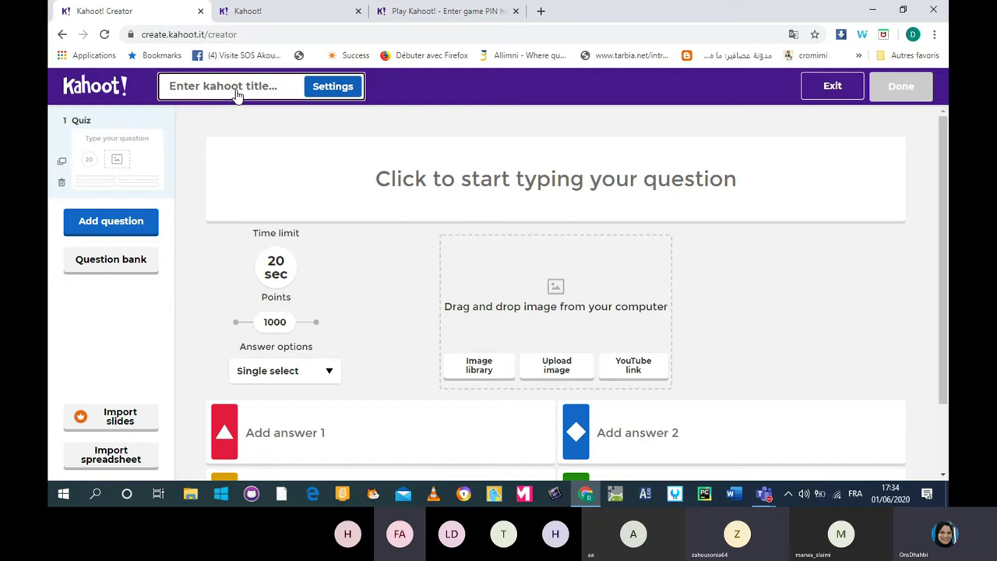
pyautogui.click(237, 93)
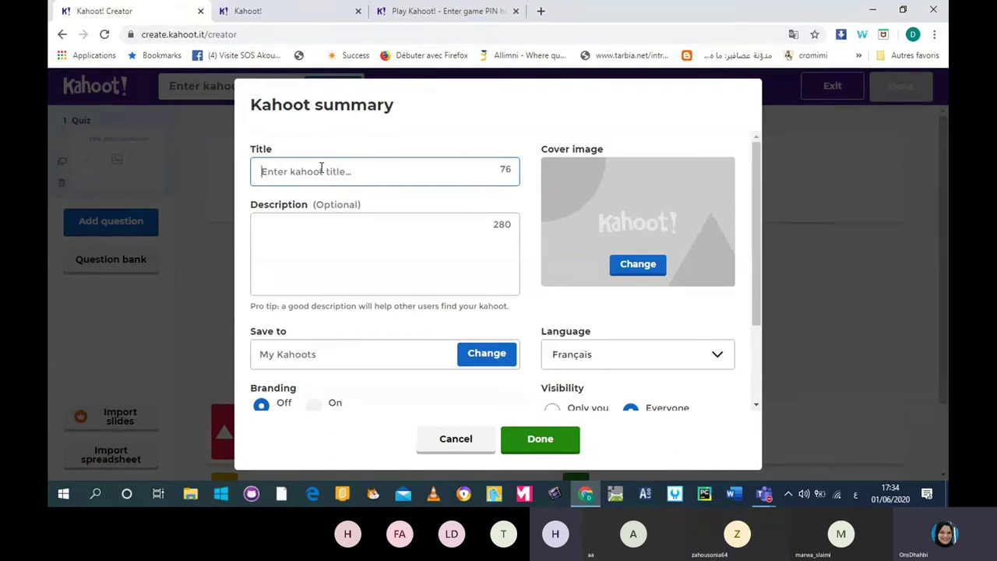
# Enter تونس الجميلة as the kahoot's title
pyautogui.write('تت')
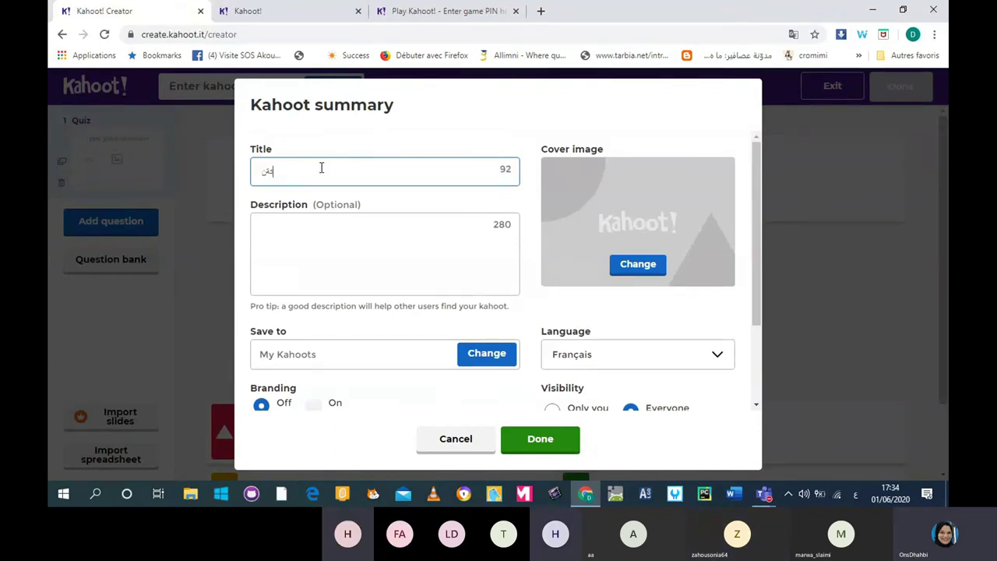
pyautogui.press('BackSpace')
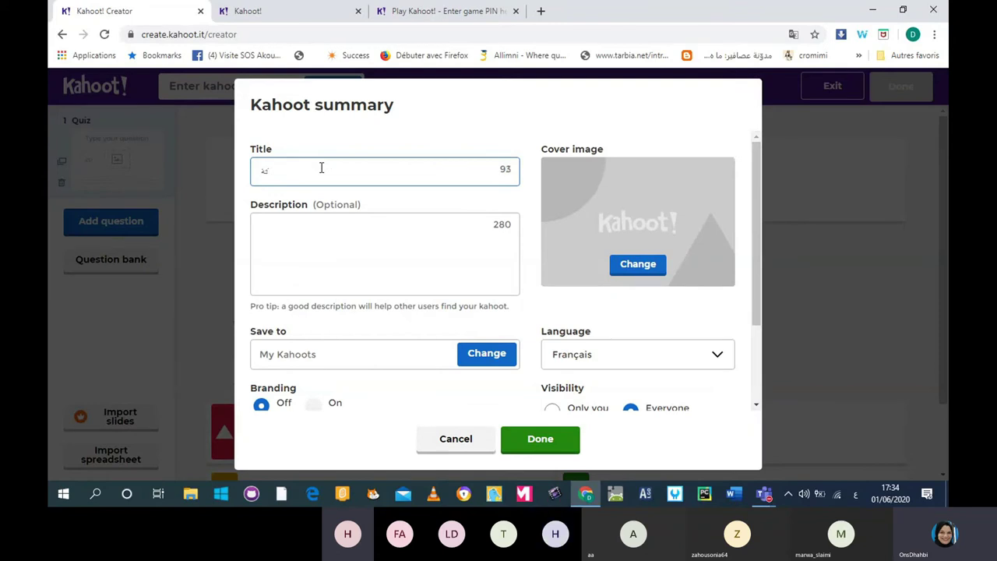
pyautogui.press('BackSpace')
pyautogui.write('ت')
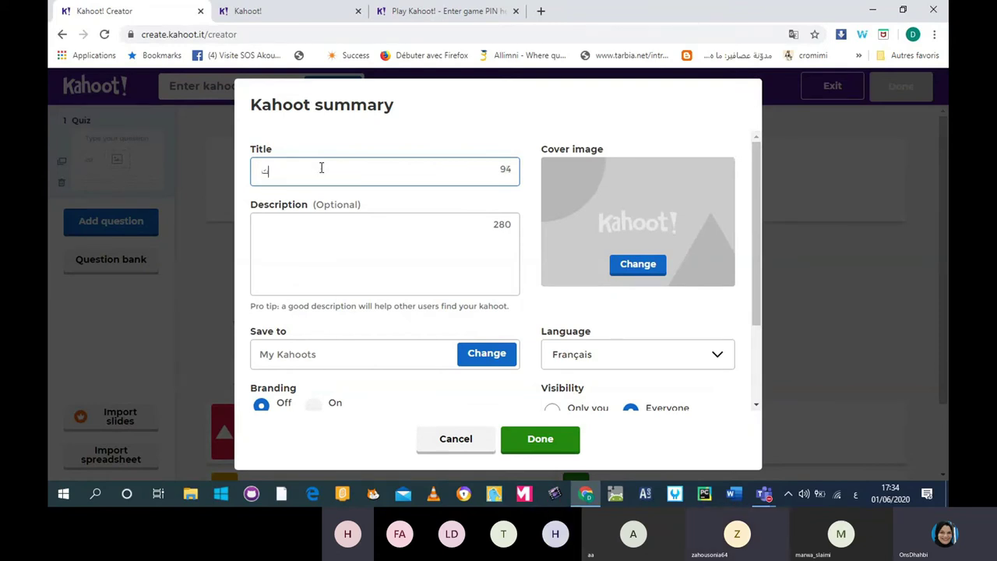
pyautogui.write('ونس الجميلة')
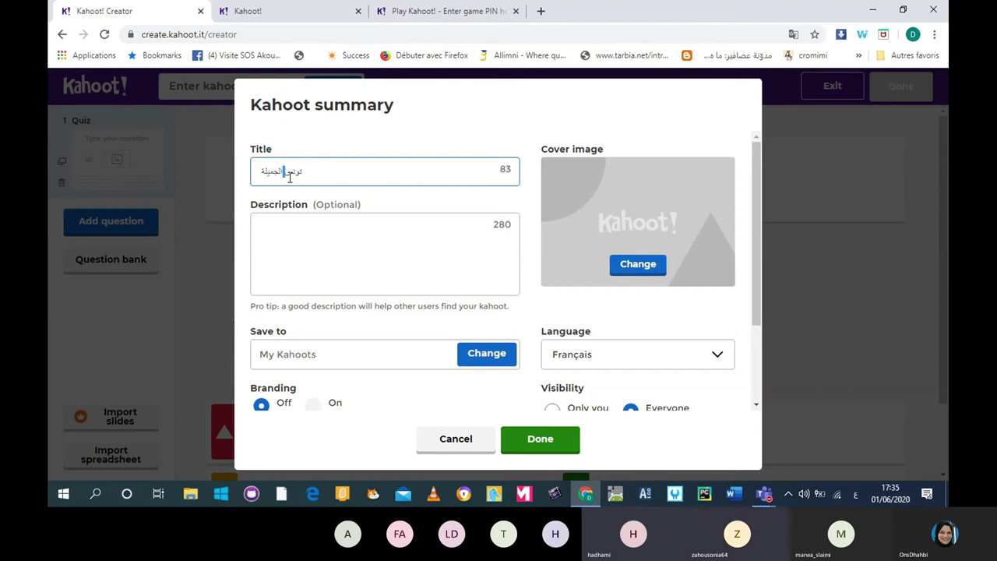
# Replace the kahoot's title with ثقافة وترفيه
pyautogui.tripleClick(290, 177)
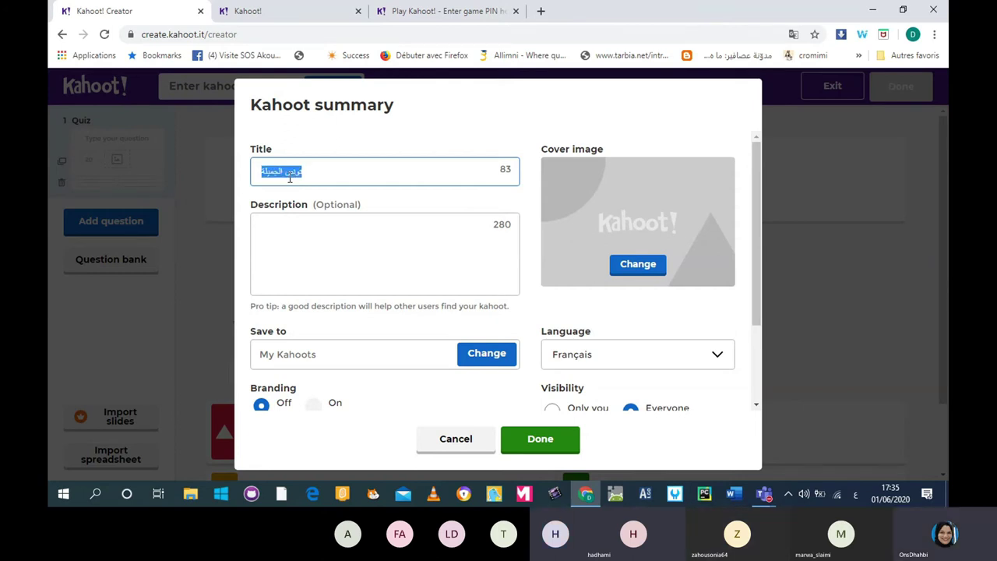
pyautogui.write('ذاتي')
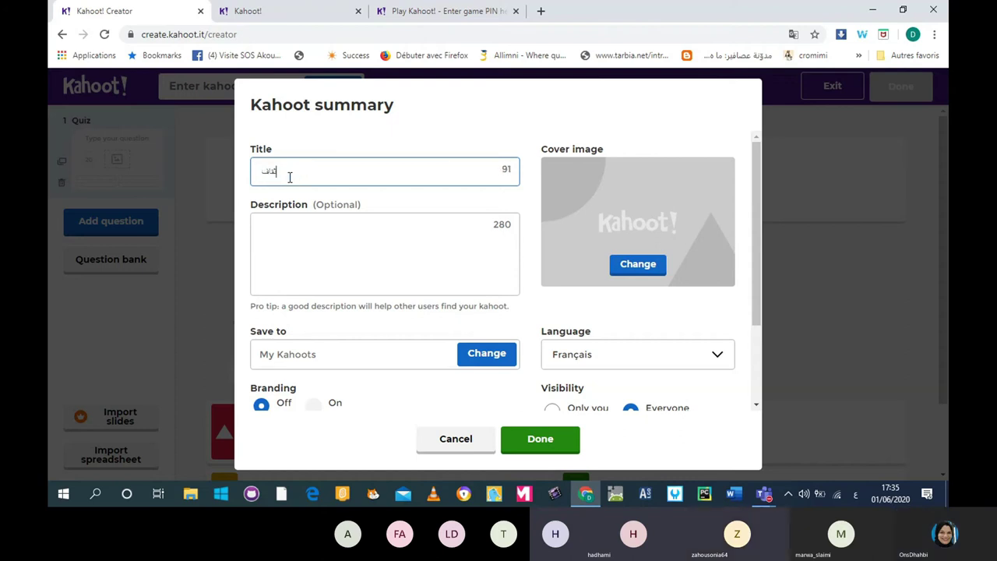
pyautogui.write('ة وتر')
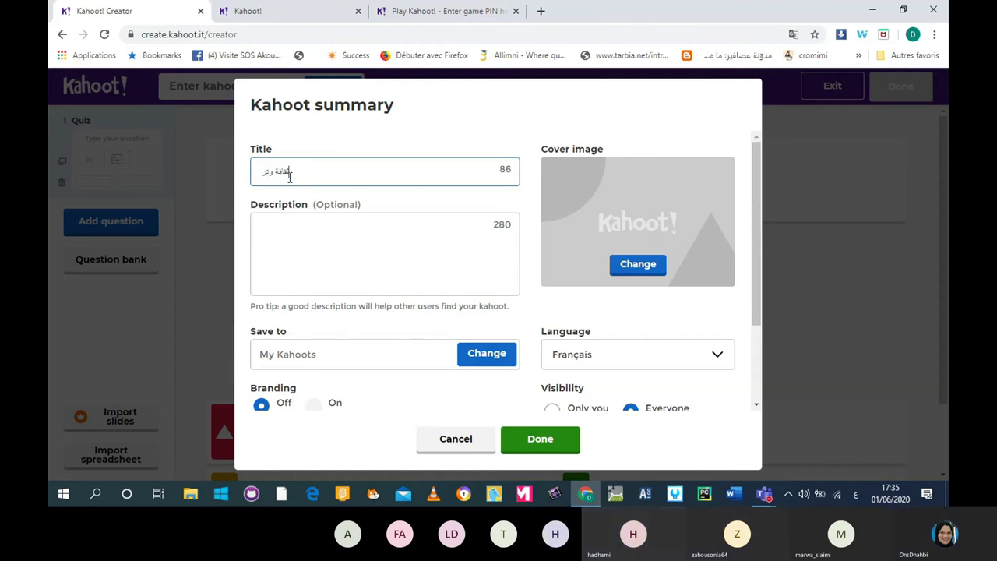
pyautogui.write('فيه')
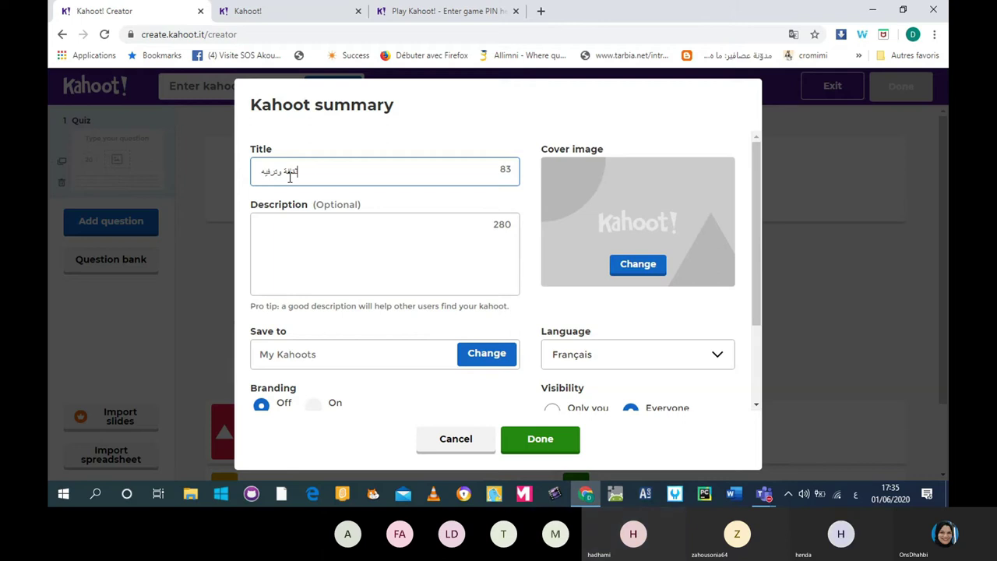
# Check which languages are available for the kahoot
pyautogui.click(308, 234)
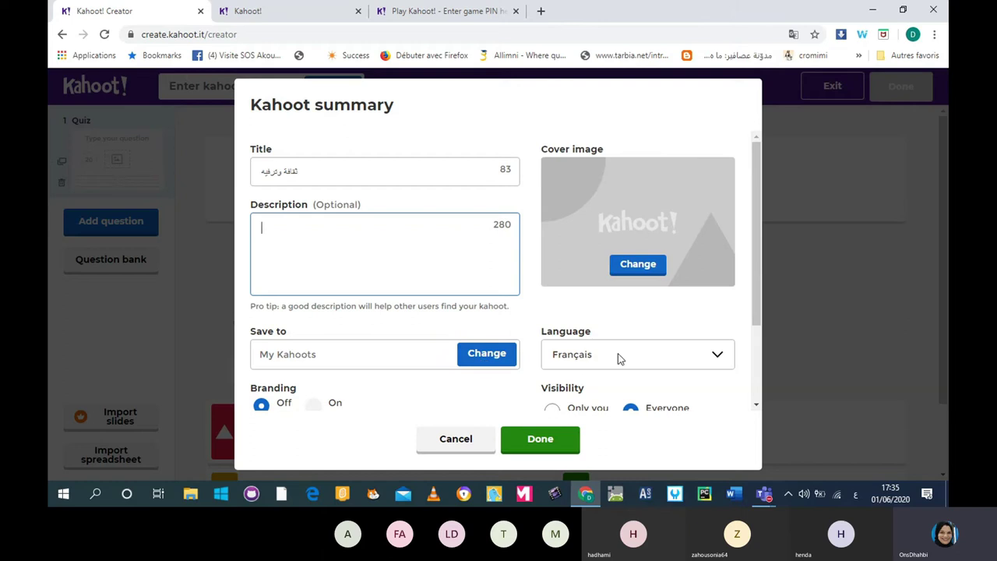
pyautogui.click(718, 357)
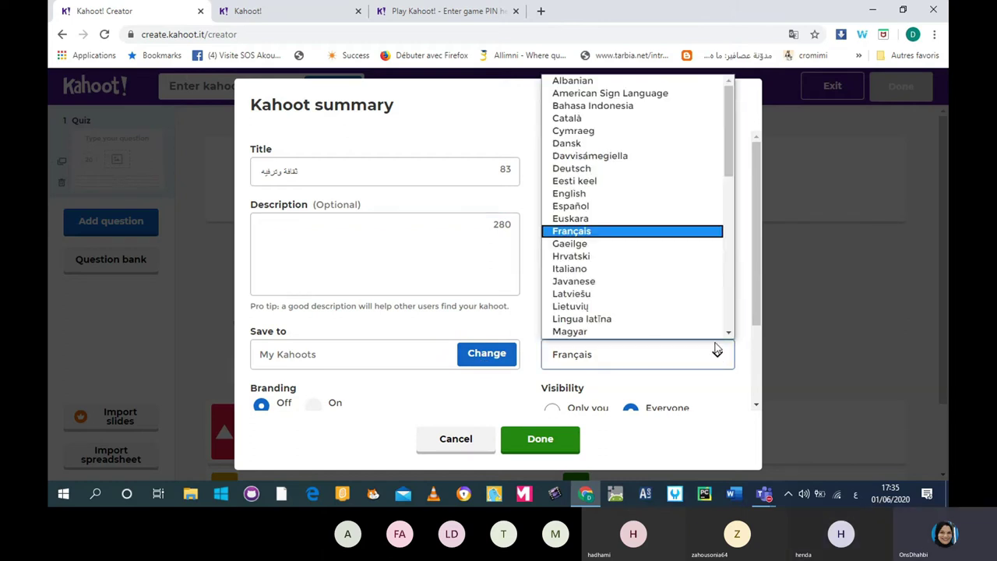
pyautogui.click(709, 358)
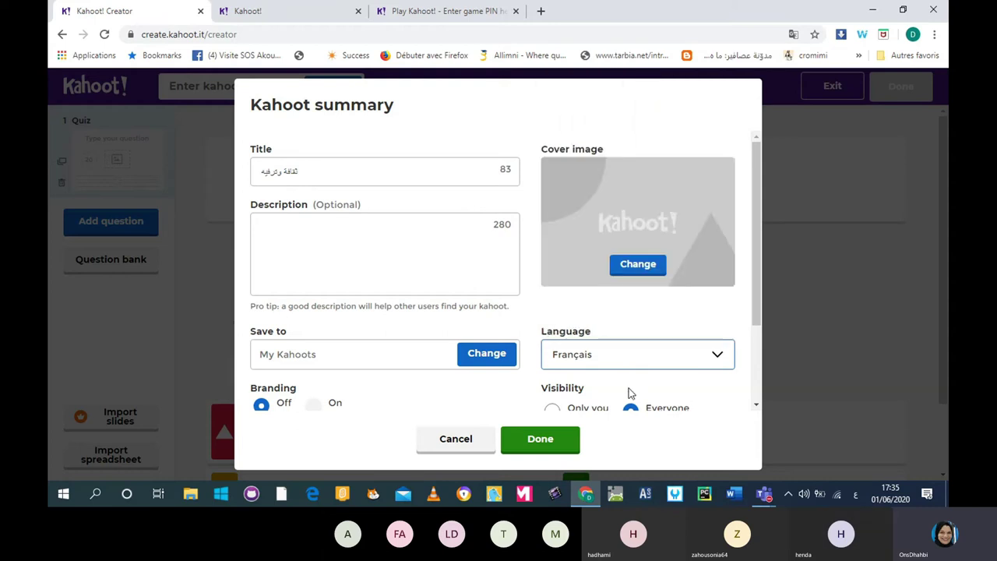
# Listen to previews of the lobby music options, including Jungle, Fantasy, Reggae, Trance, Futuristic and Indie pop
pyautogui.scroll(-3, 761, 384)
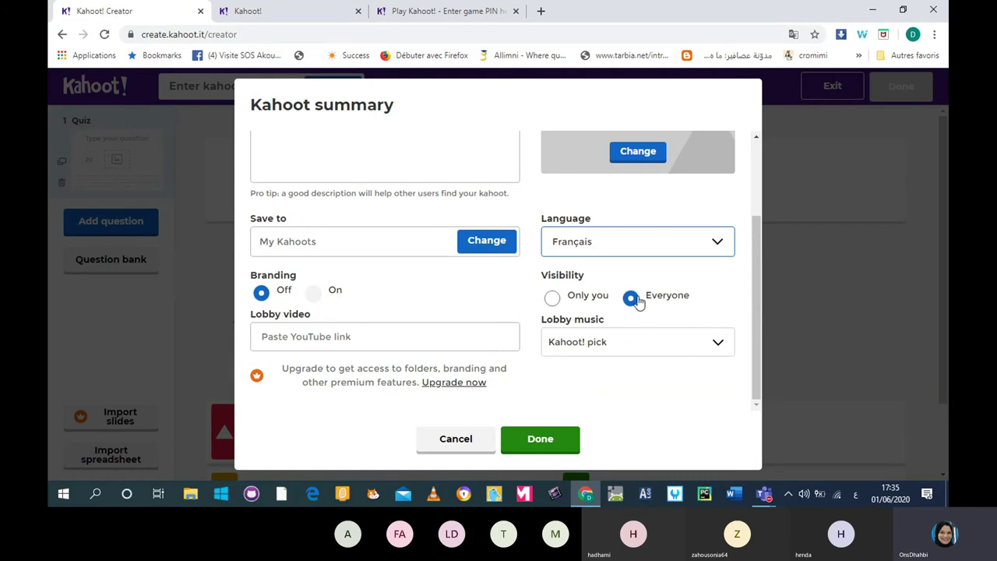
pyautogui.click(718, 344)
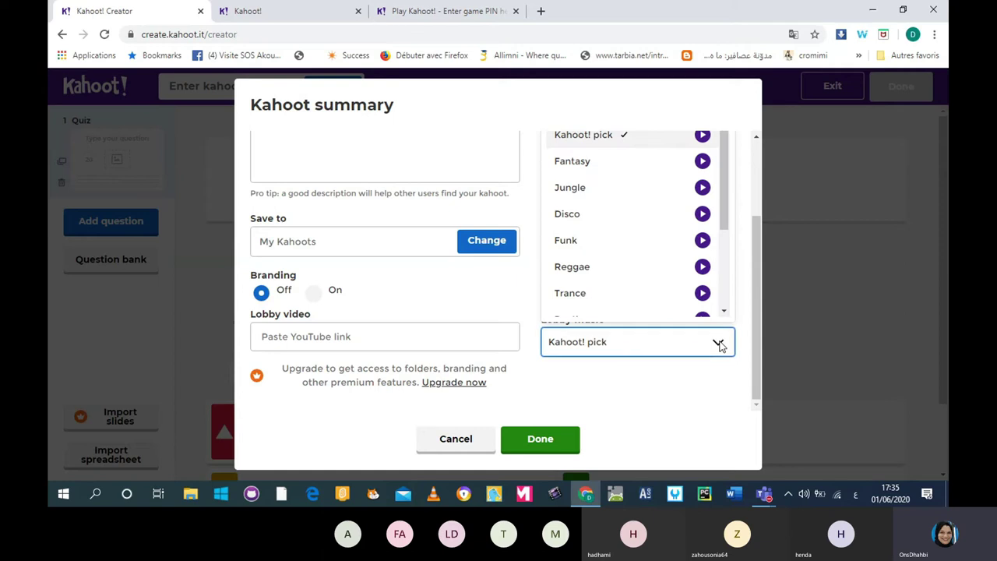
pyautogui.click(704, 193)
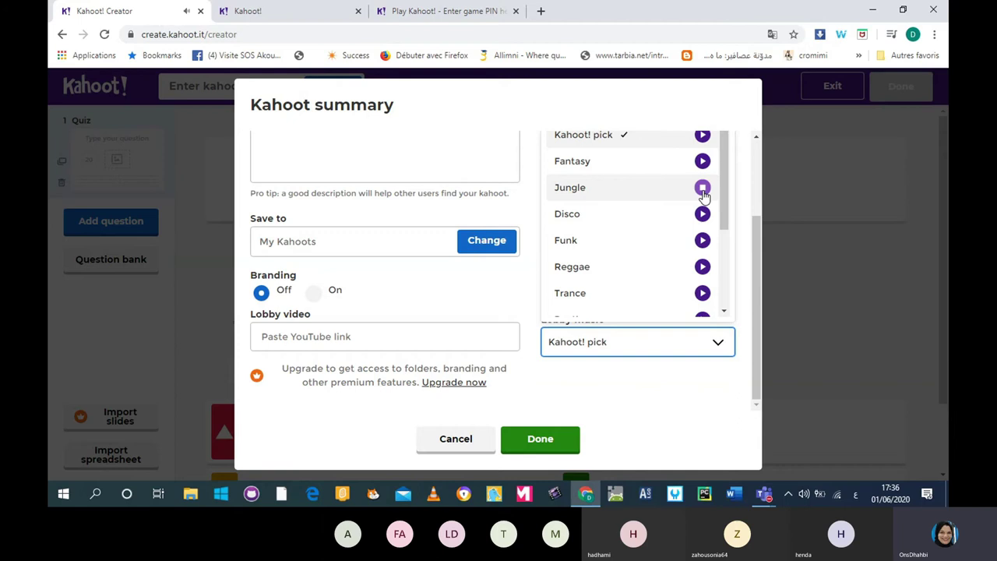
pyautogui.click(704, 164)
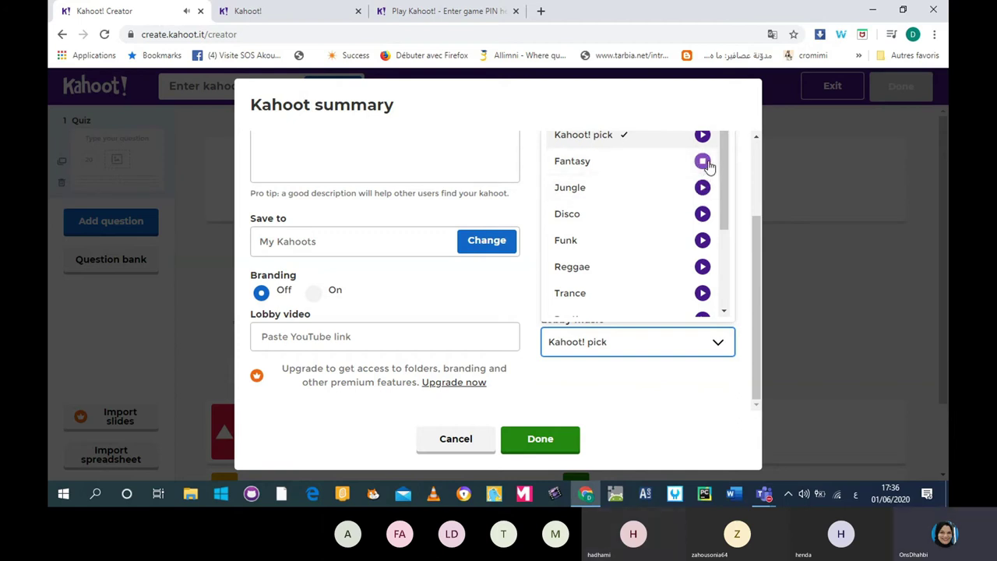
pyautogui.click(704, 269)
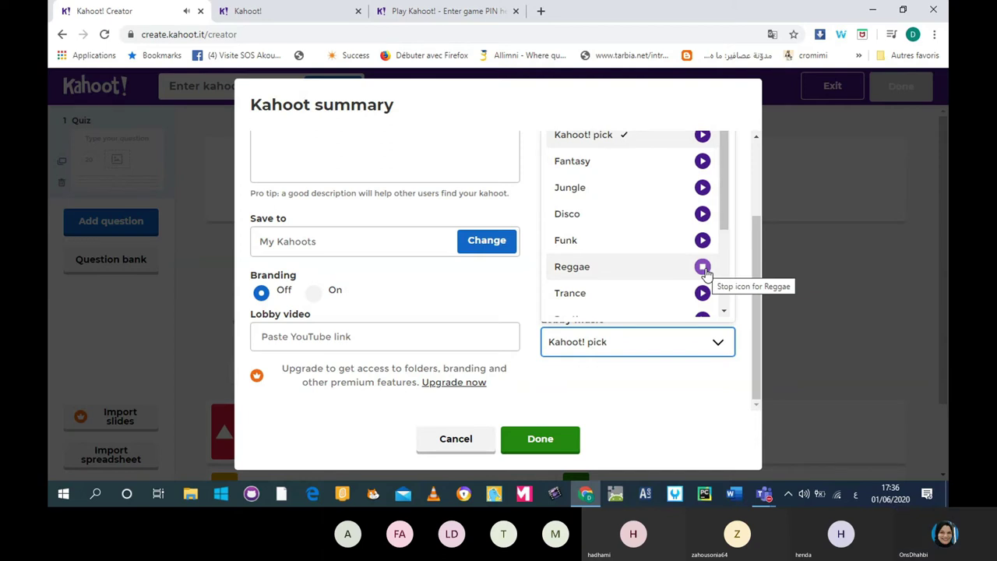
pyautogui.click(703, 268)
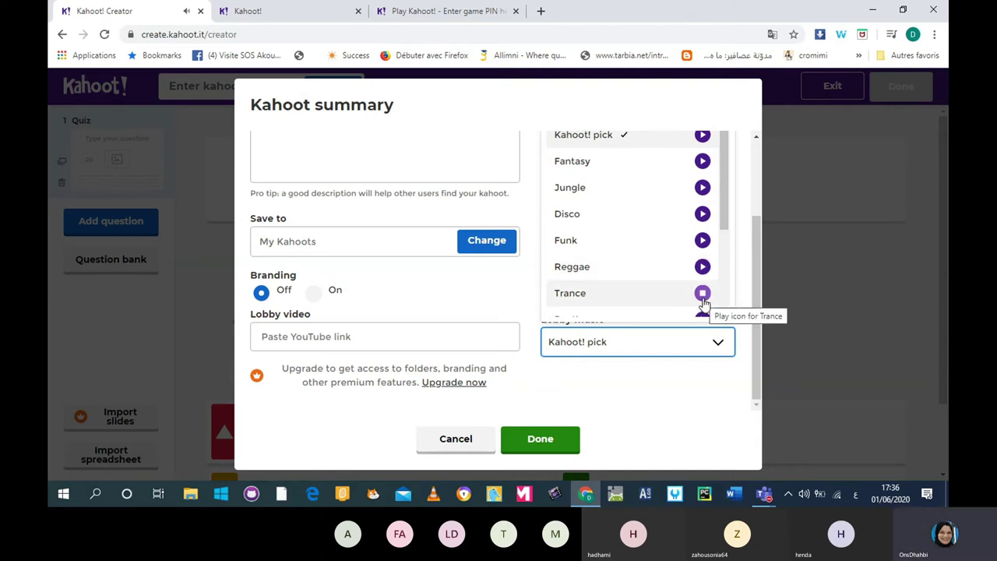
pyautogui.click(702, 299)
pyautogui.click(724, 311)
pyautogui.click(703, 268)
pyautogui.click(702, 268)
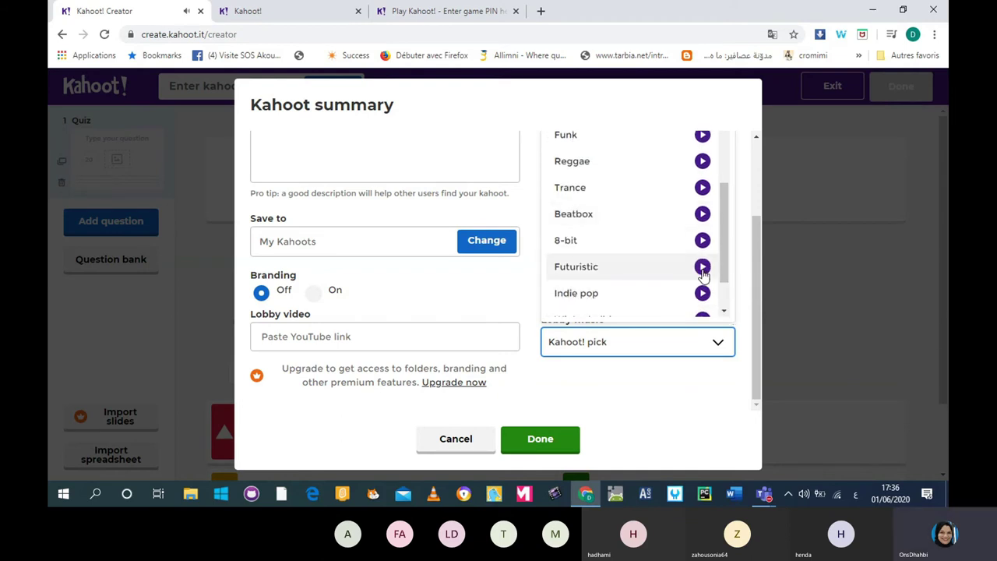
pyautogui.click(703, 293)
pyautogui.click(703, 295)
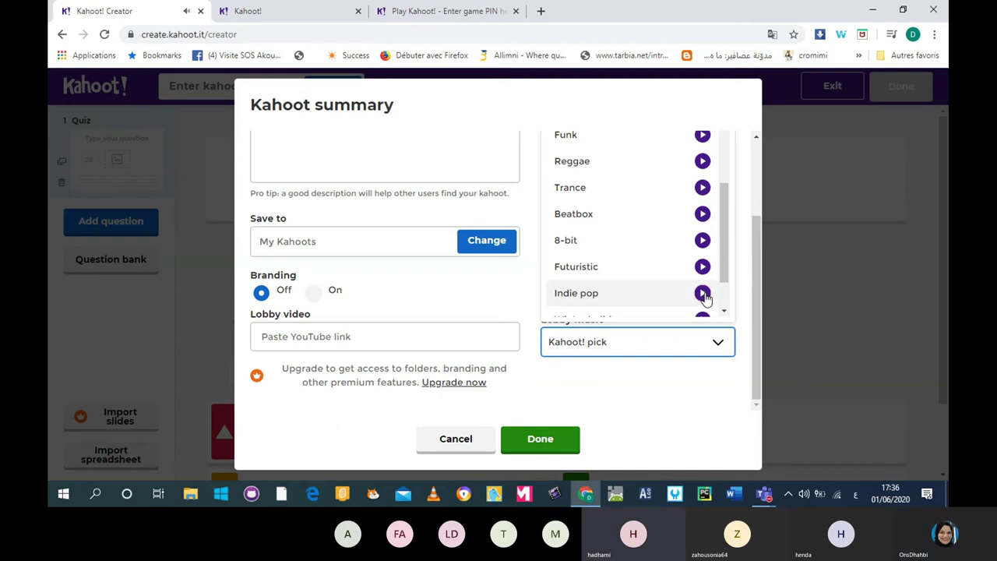
pyautogui.click(703, 393)
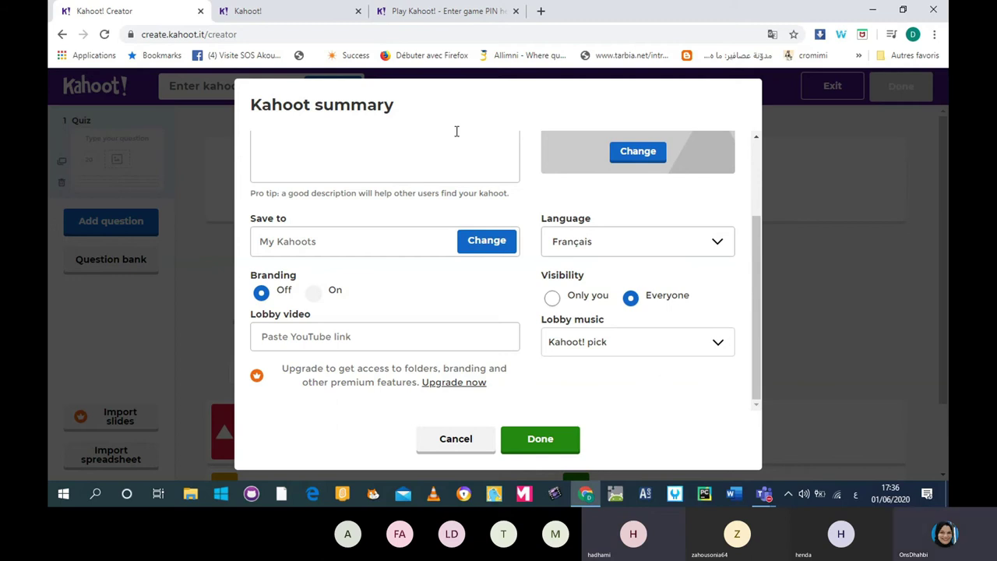
pyautogui.moveTo(758, 255); pyautogui.dragTo(760, 186)
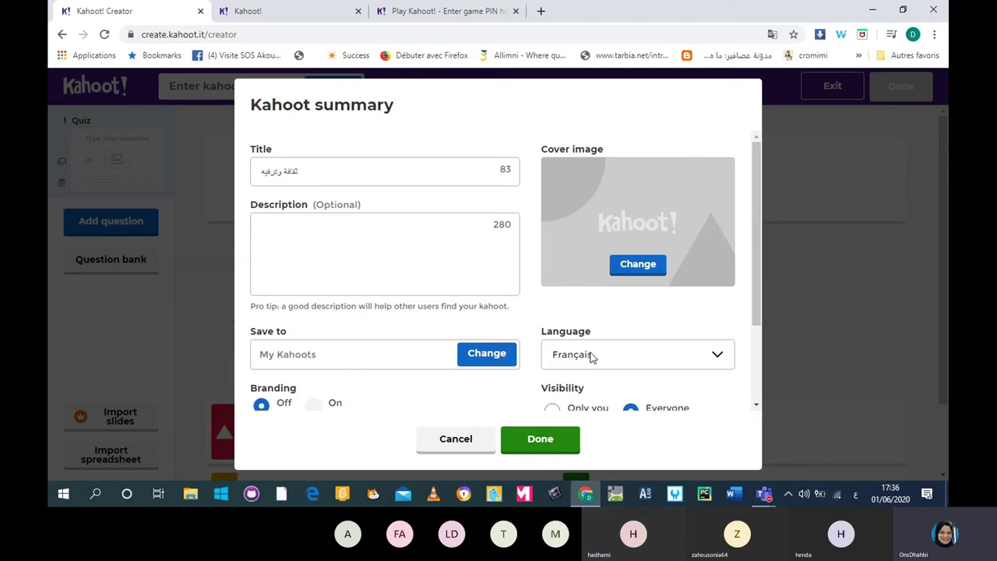
# Set the kahoot's language to العربية and save the summary settings
pyautogui.click(656, 364)
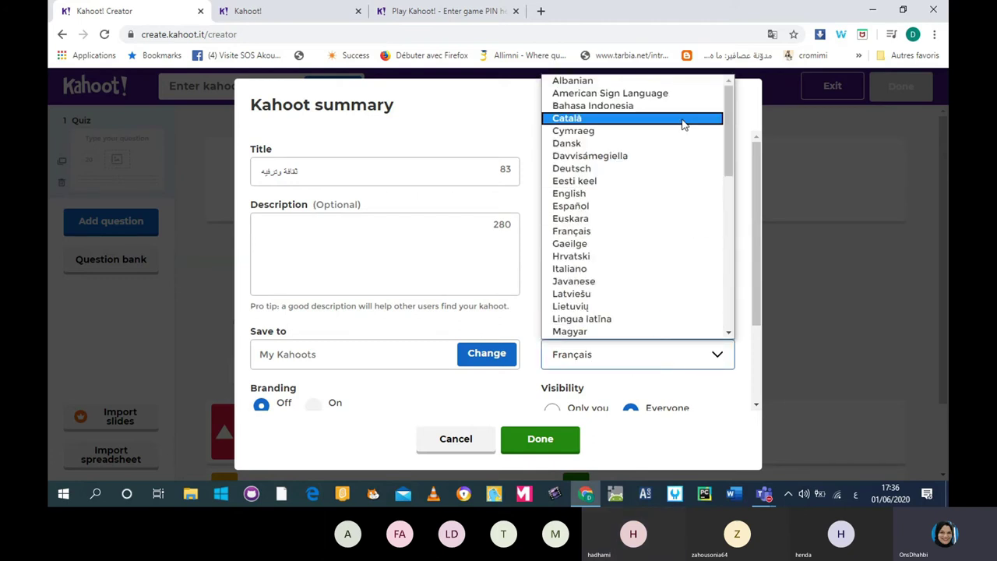
pyautogui.moveTo(730, 143); pyautogui.dragTo(740, 296)
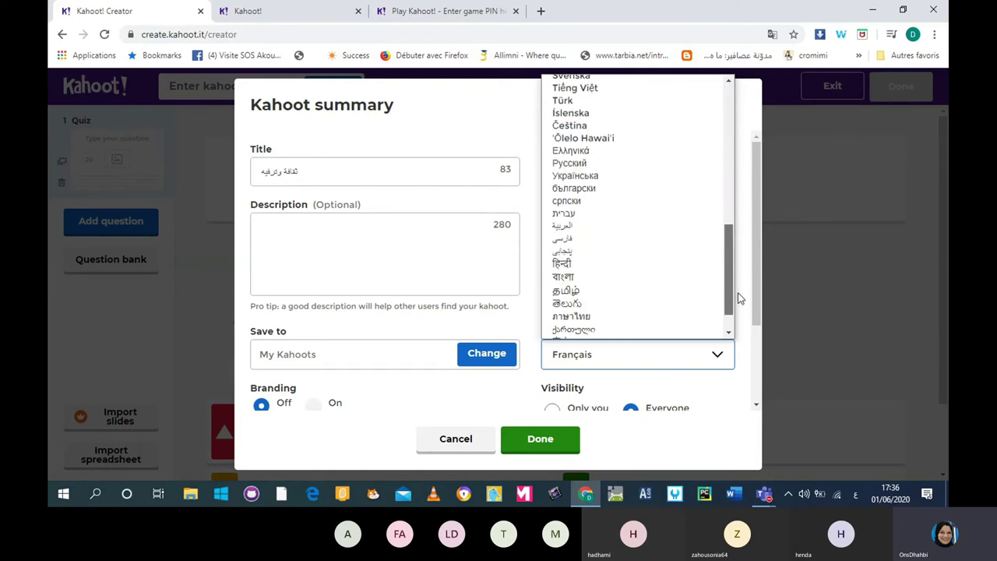
pyautogui.click(602, 226)
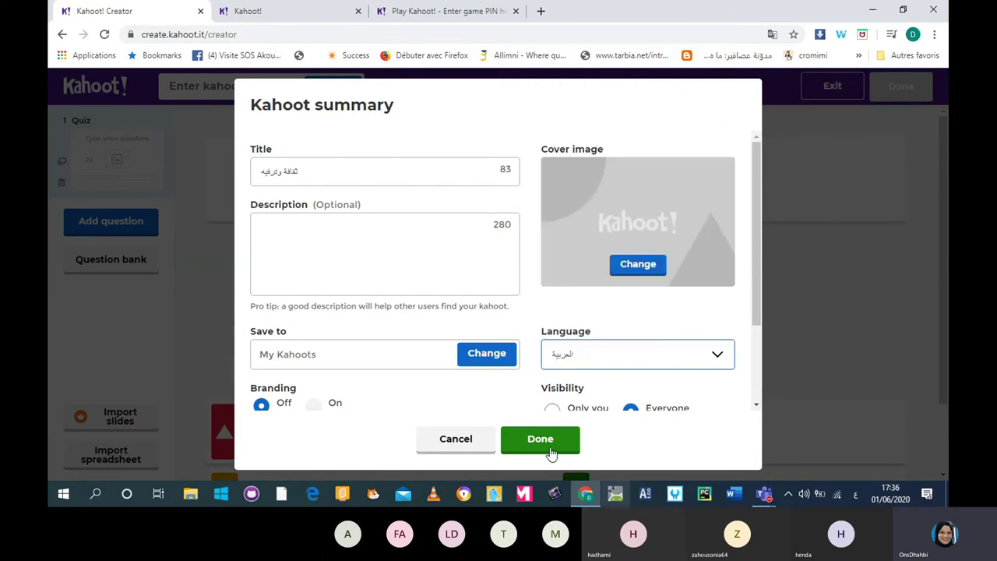
pyautogui.click(551, 441)
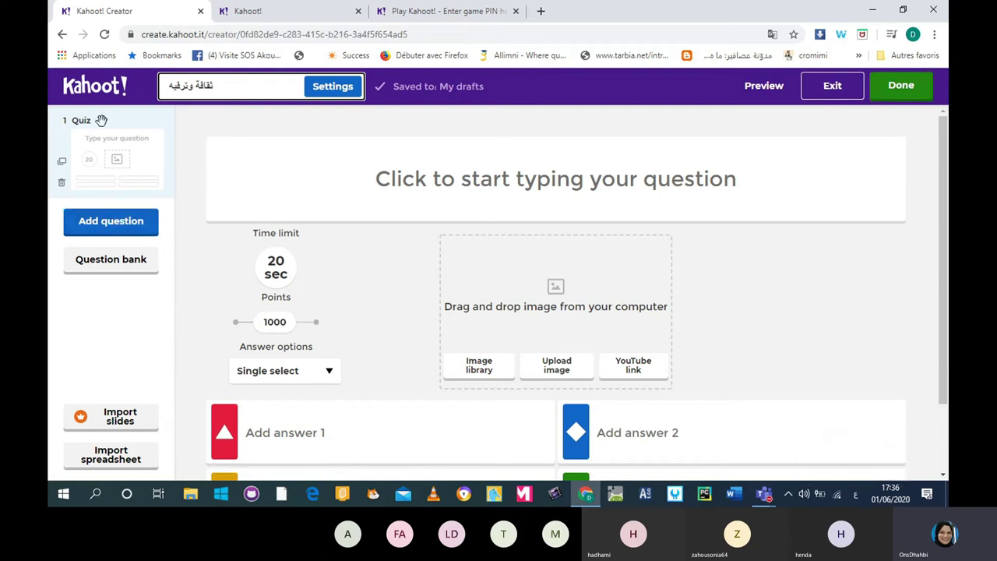
# Enter من هو كاتب الأجنحة المتكسرة as the text of the first quiz question
pyautogui.click(529, 189)
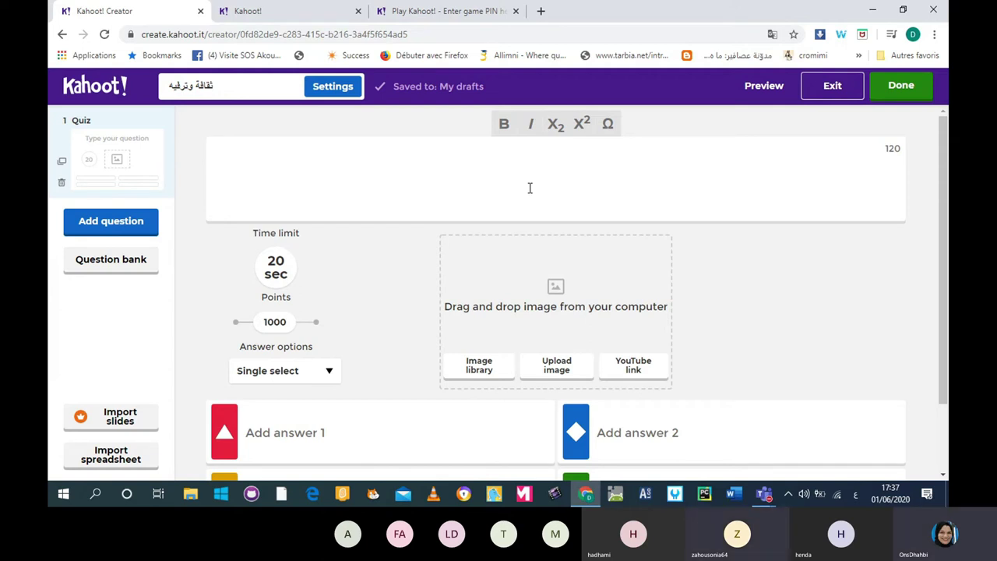
pyautogui.write('من هو كاتب الأجنحة الن')
pyautogui.press('BackSpace')
pyautogui.write('م')
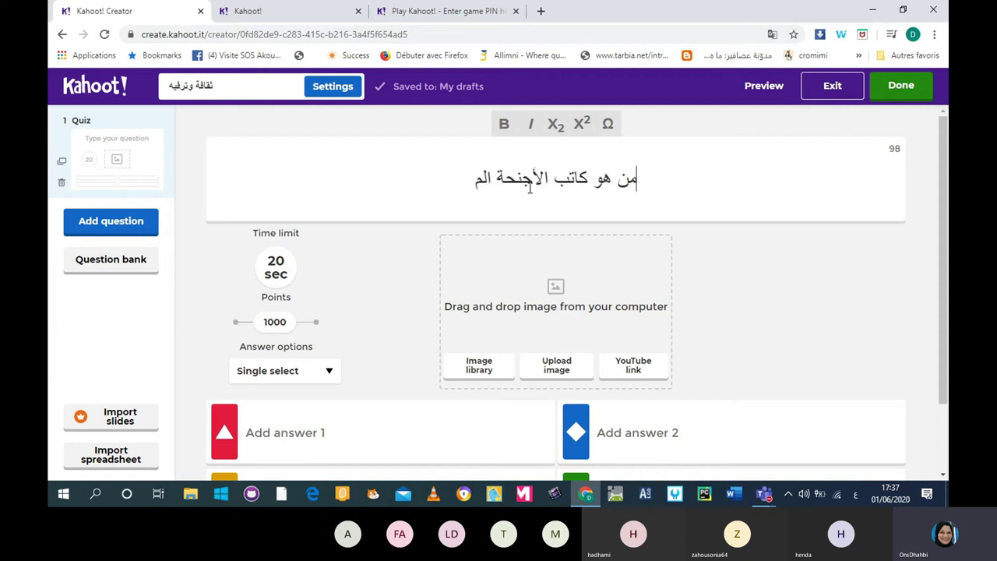
pyautogui.write('تكسرة')
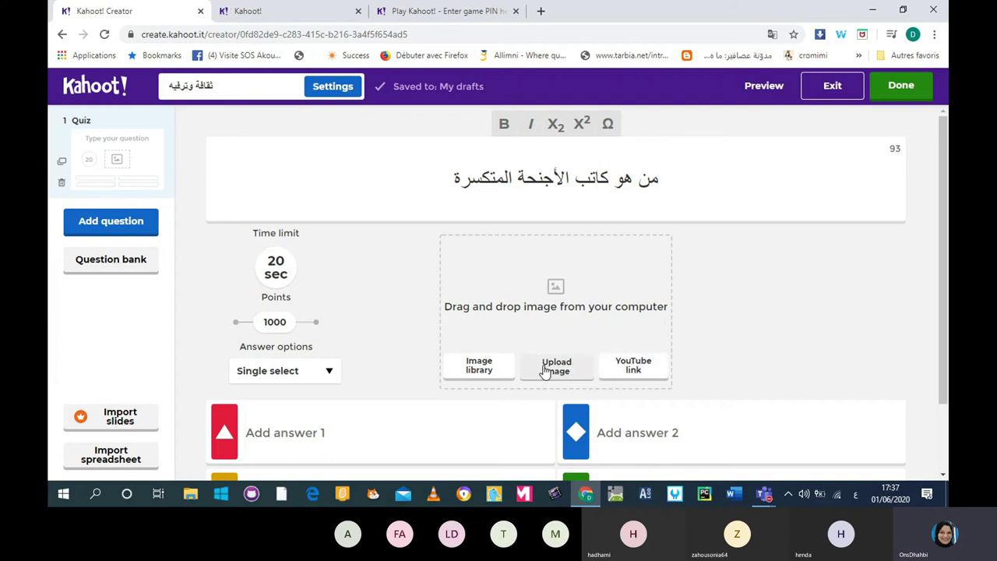
# Add the image library's Arts picture of a person seated before a wall of framed pictures to the question
pyautogui.click(481, 368)
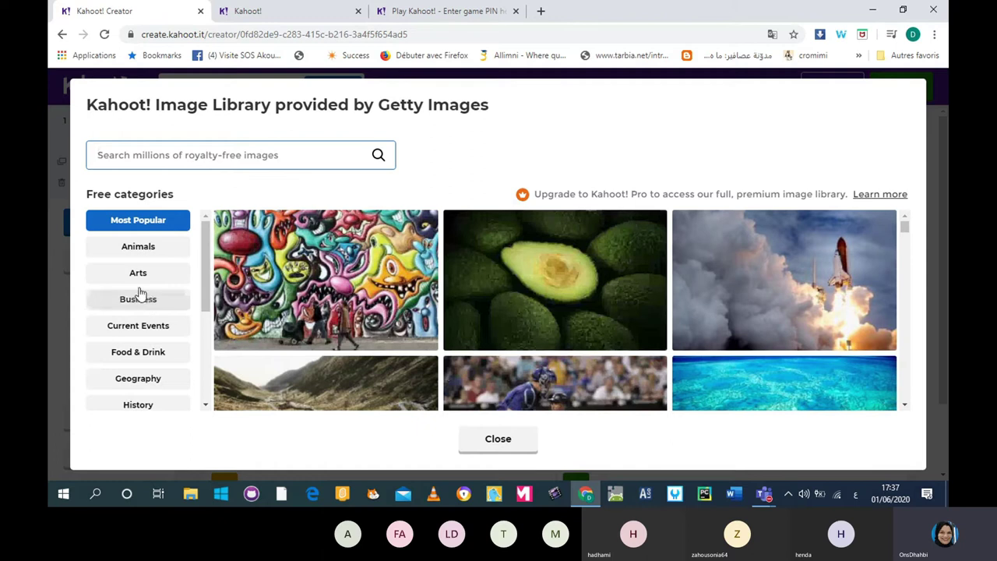
pyautogui.click(163, 274)
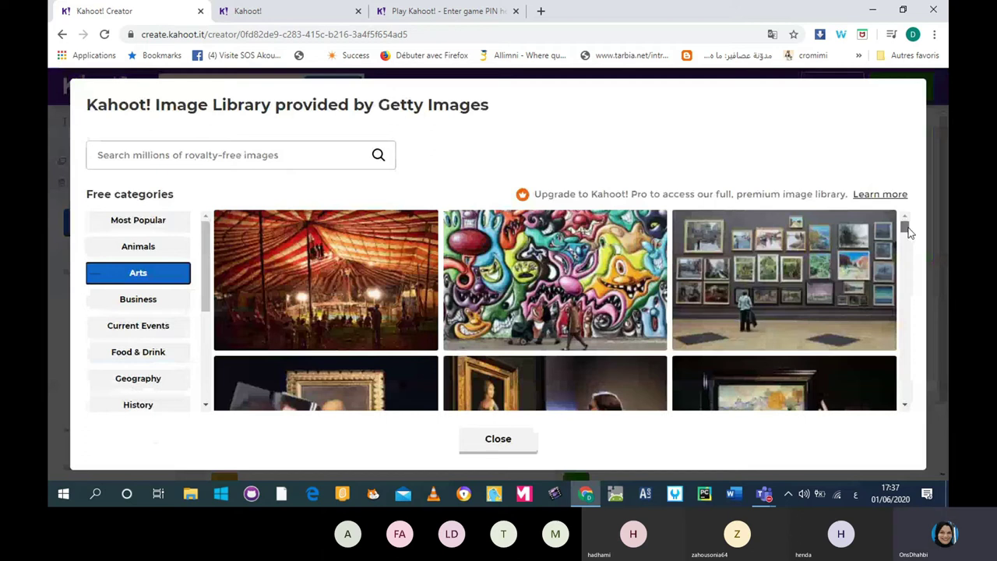
pyautogui.moveTo(908, 231); pyautogui.dragTo(925, 349)
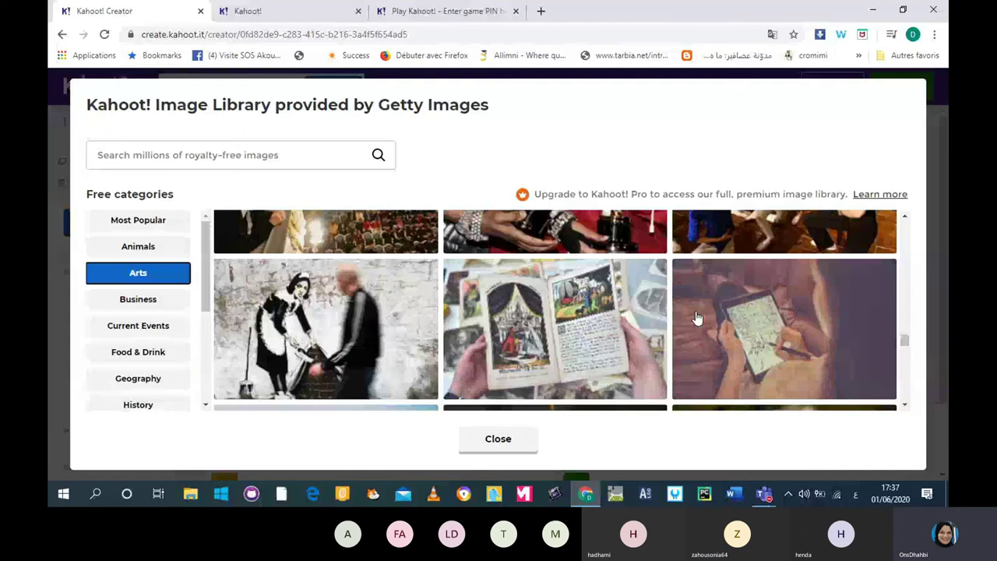
pyautogui.click(905, 372)
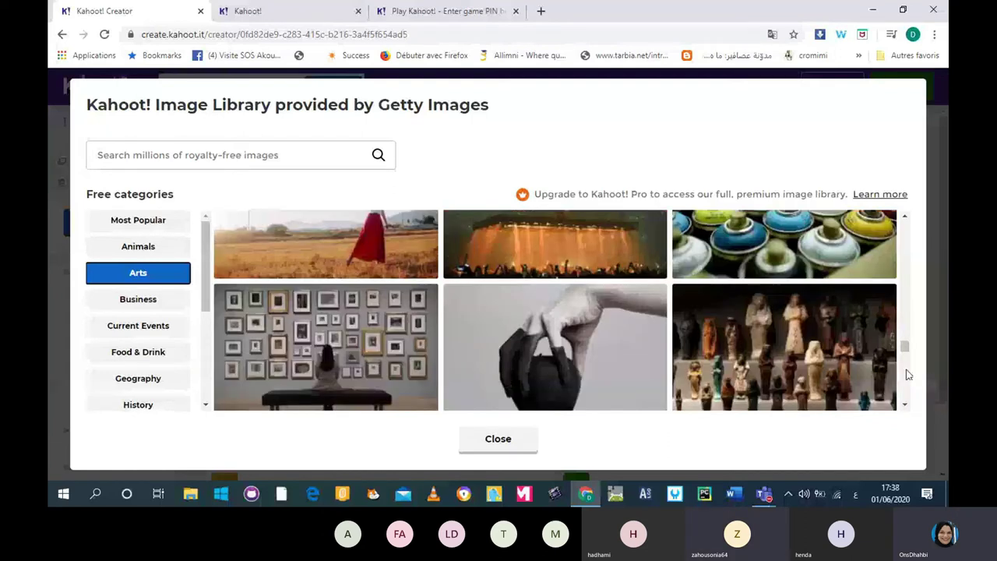
pyautogui.scroll(-2, 909, 382)
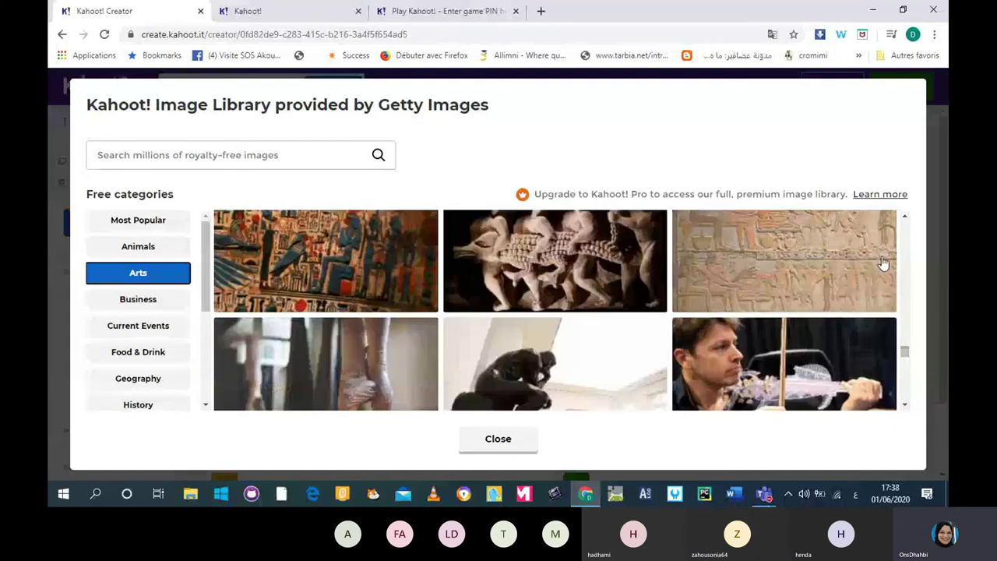
pyautogui.click(906, 236)
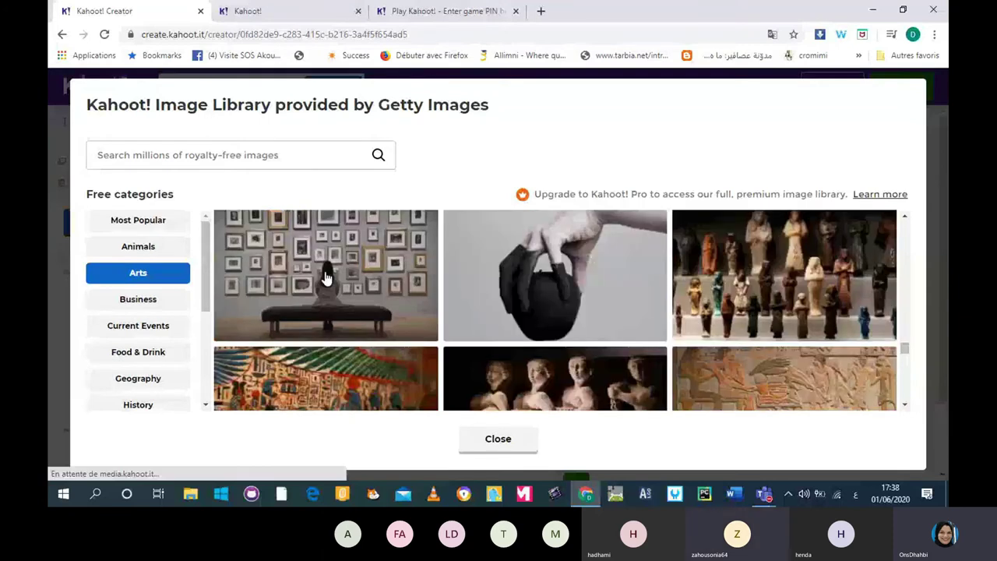
pyautogui.click(325, 279)
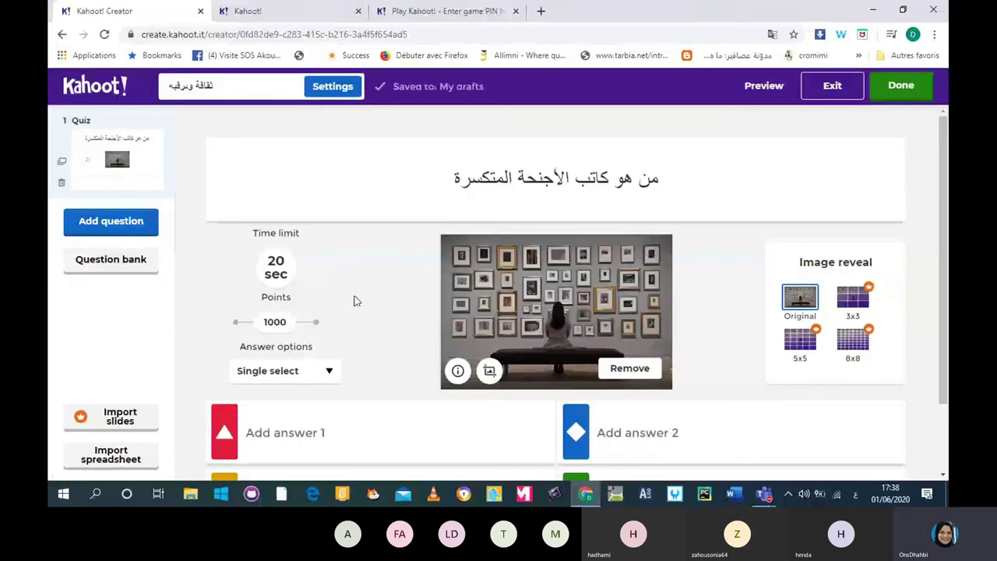
# Enter نجيب محفوظ as answer 1 of the question
pyautogui.scroll(-1, 946, 356)
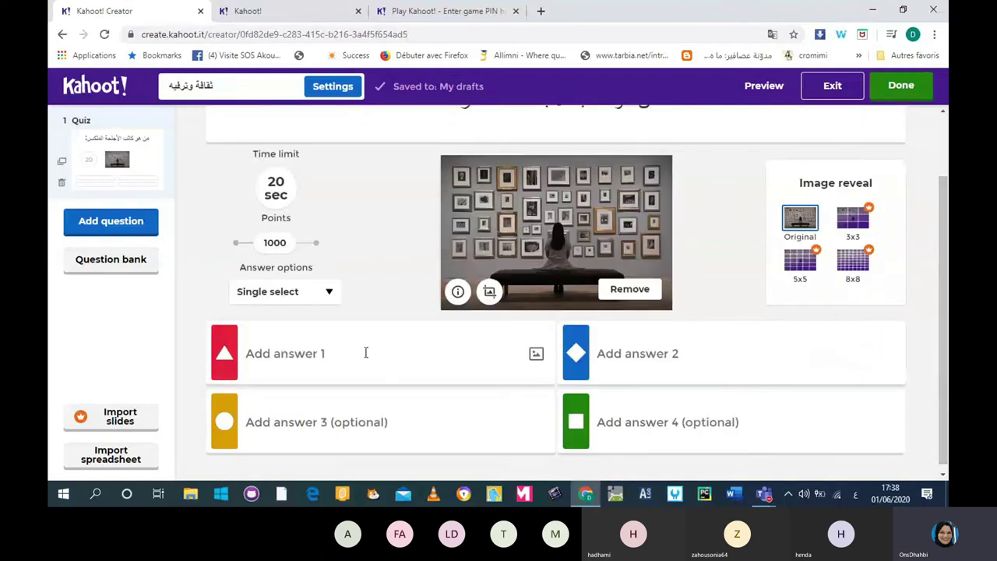
pyautogui.click(340, 362)
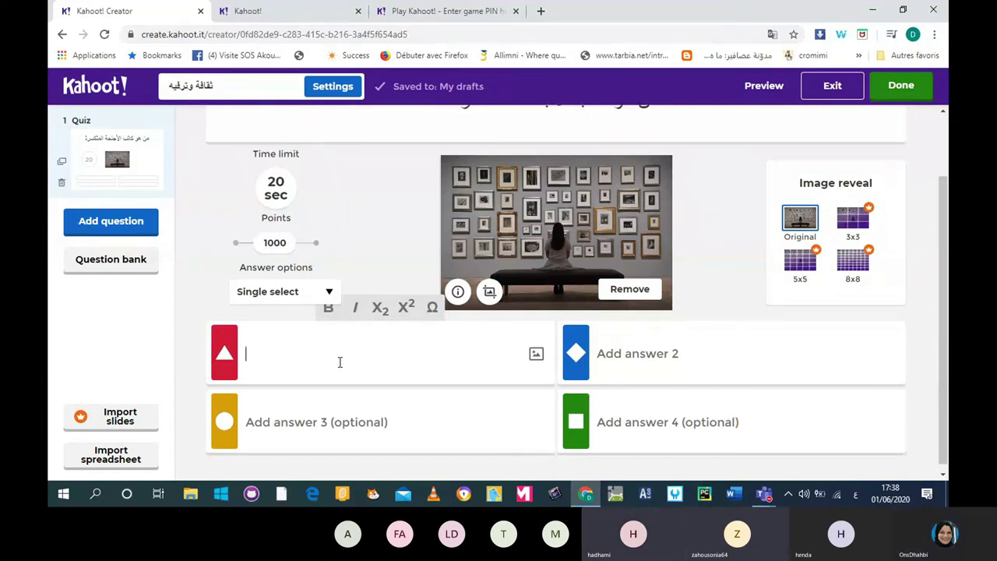
pyautogui.click(944, 113)
pyautogui.click(943, 113)
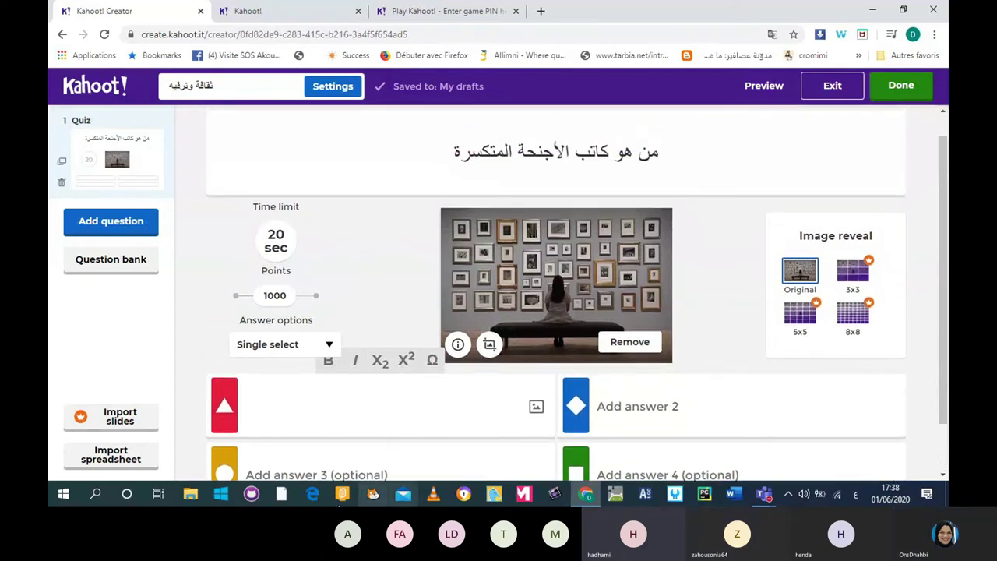
pyautogui.write('ن')
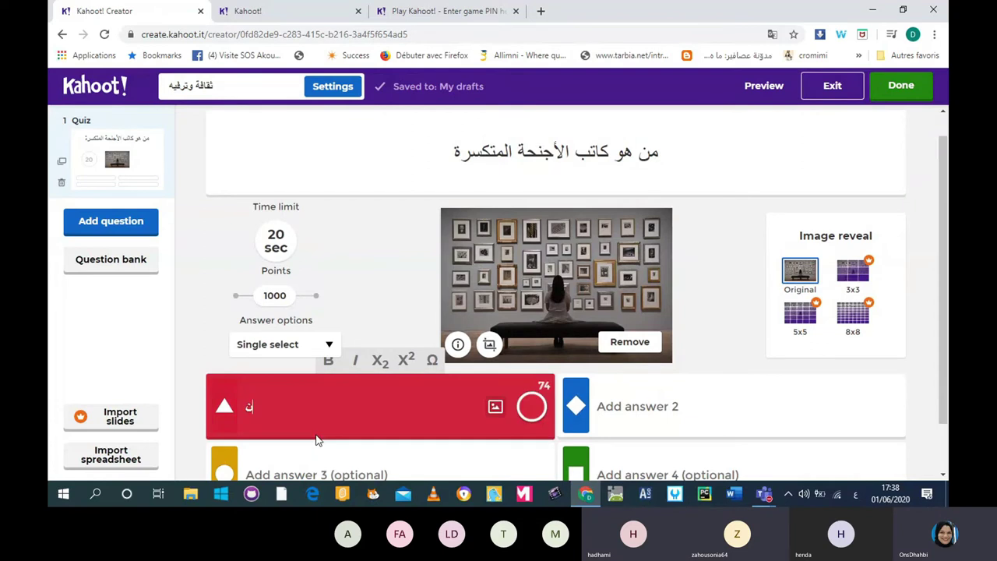
pyautogui.write('جيب محفوظ')
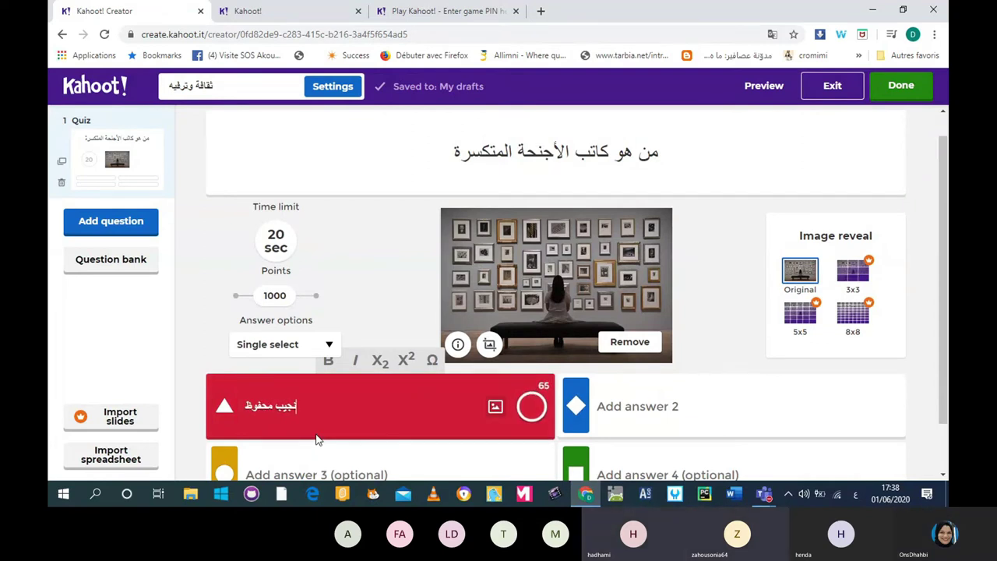
# Enter ميخاييل نعيمة as answer 2 of the question
pyautogui.click(738, 397)
pyautogui.write('ميخ')
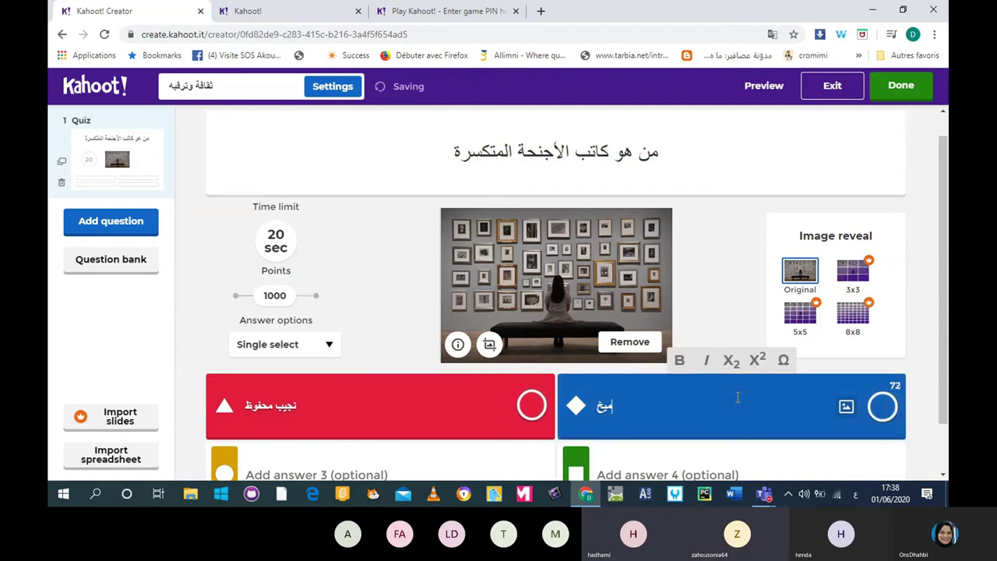
pyautogui.write('ا')
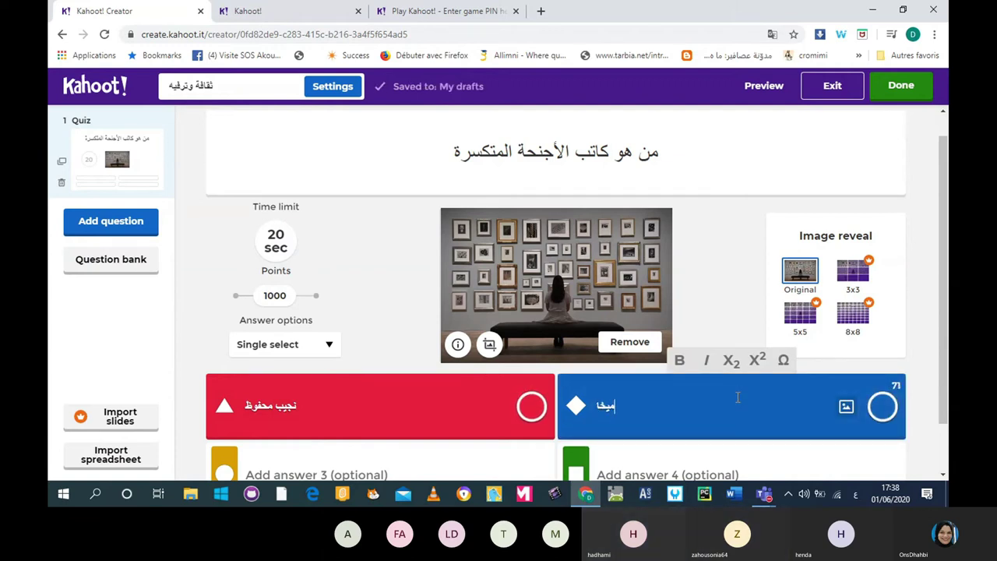
pyautogui.write('ييل نعيمة')
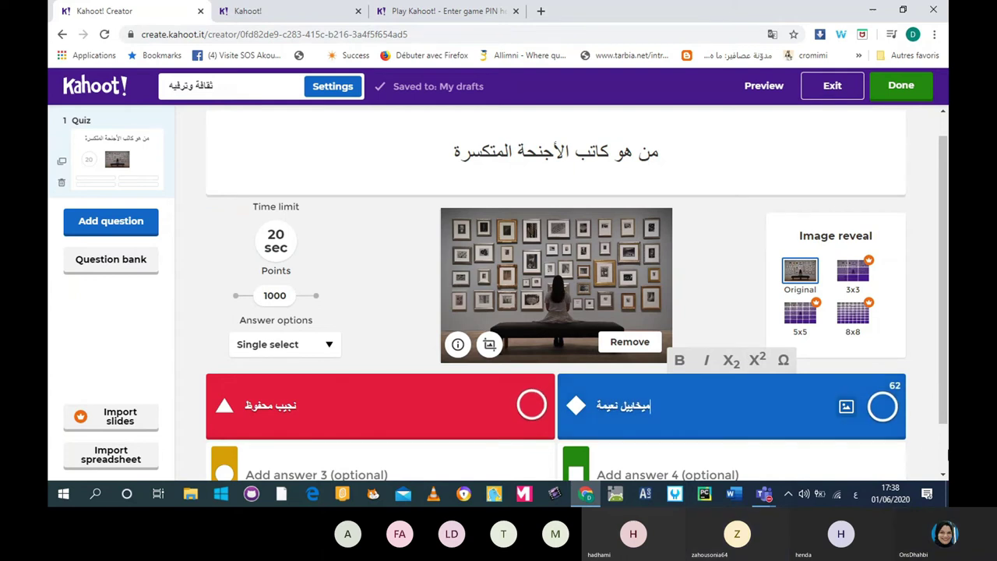
# Enter جبران خليل جبران as answer 3 of the question
pyautogui.scroll(-1, 281, 450)
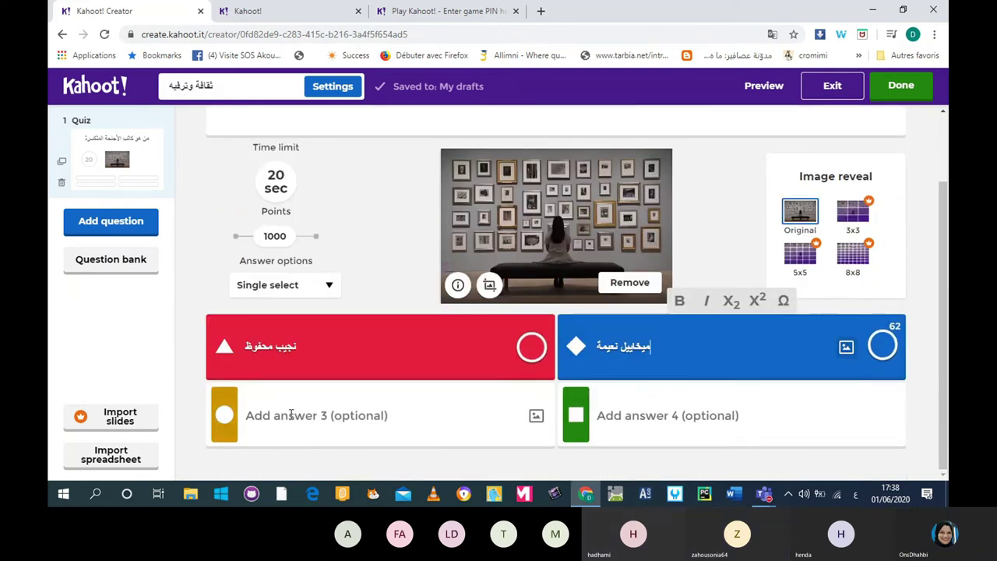
pyautogui.click(291, 415)
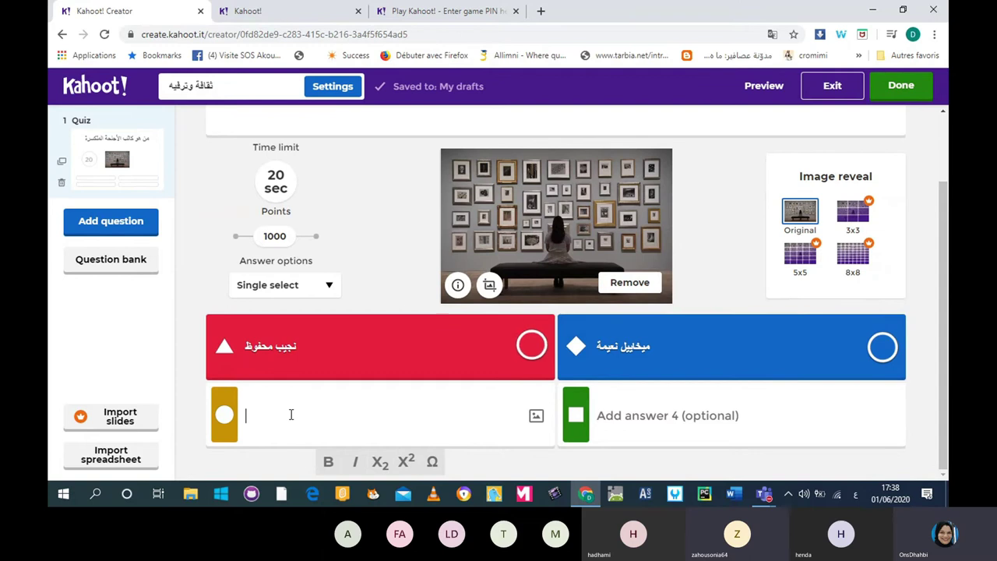
pyautogui.write('ج')
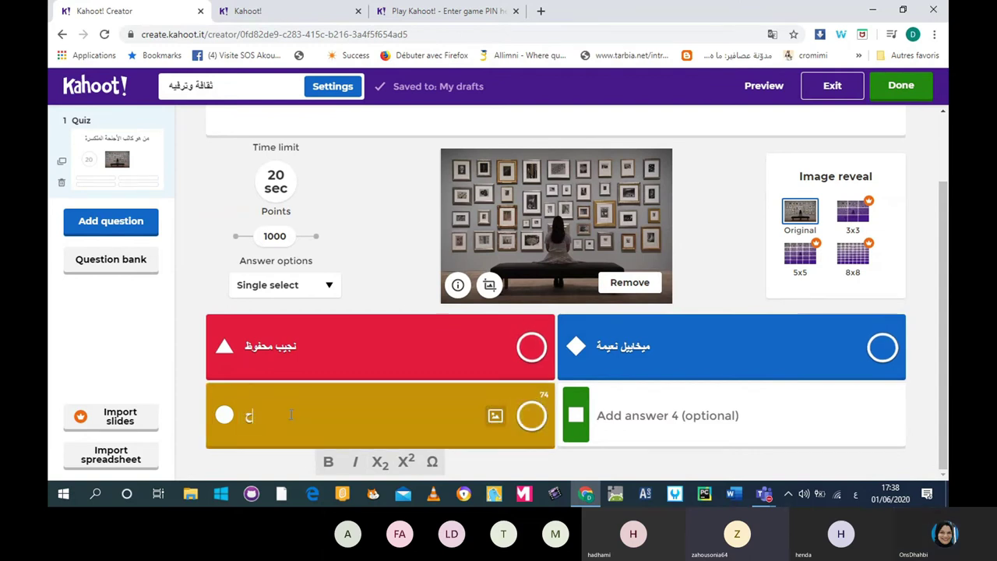
pyautogui.press('BackSpace')
pyautogui.write('جبران')
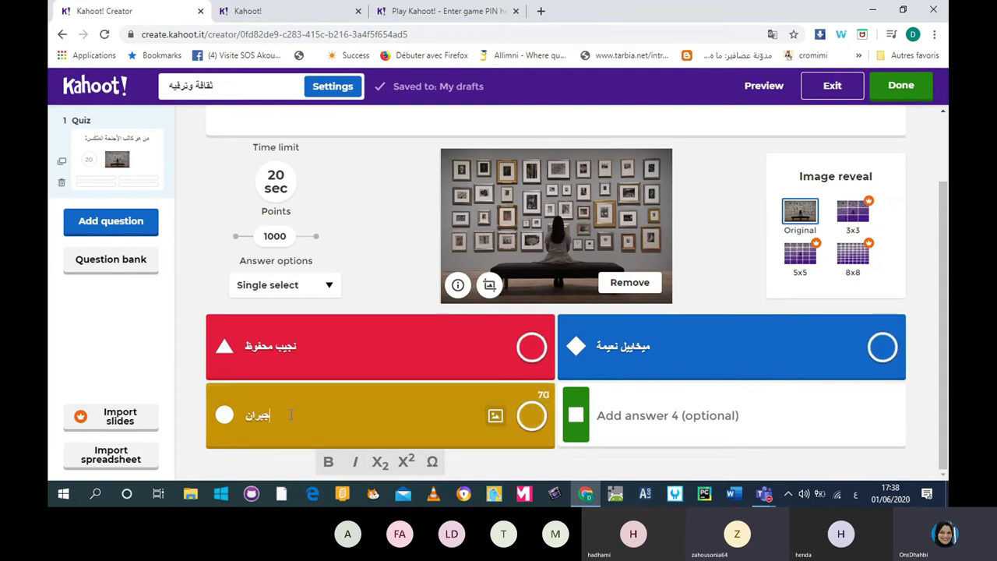
pyautogui.write(' خليل جبران')
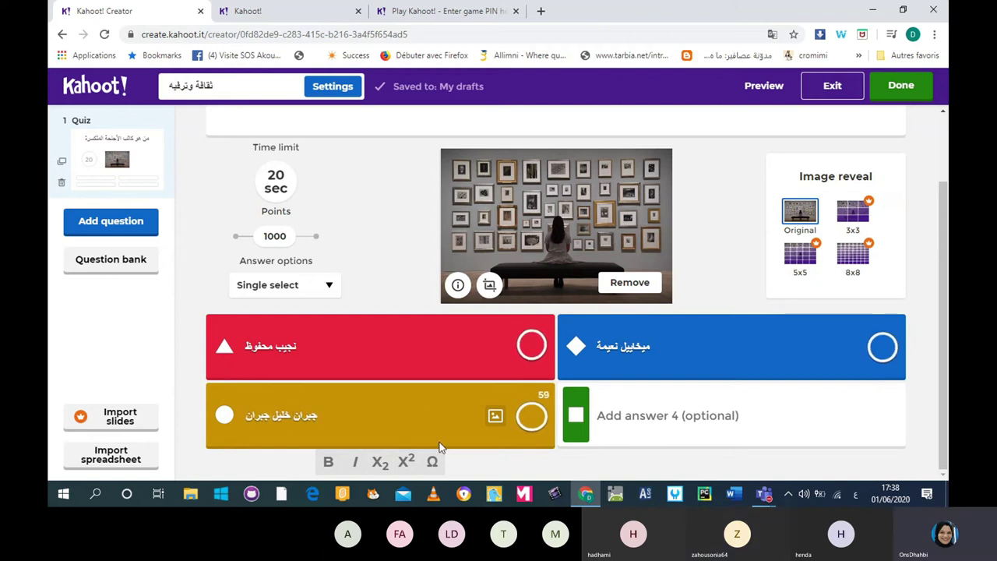
# Enter توفيق الحكيم as answer 4 and mark جبران خليل جبران as the correct answer
pyautogui.click(660, 421)
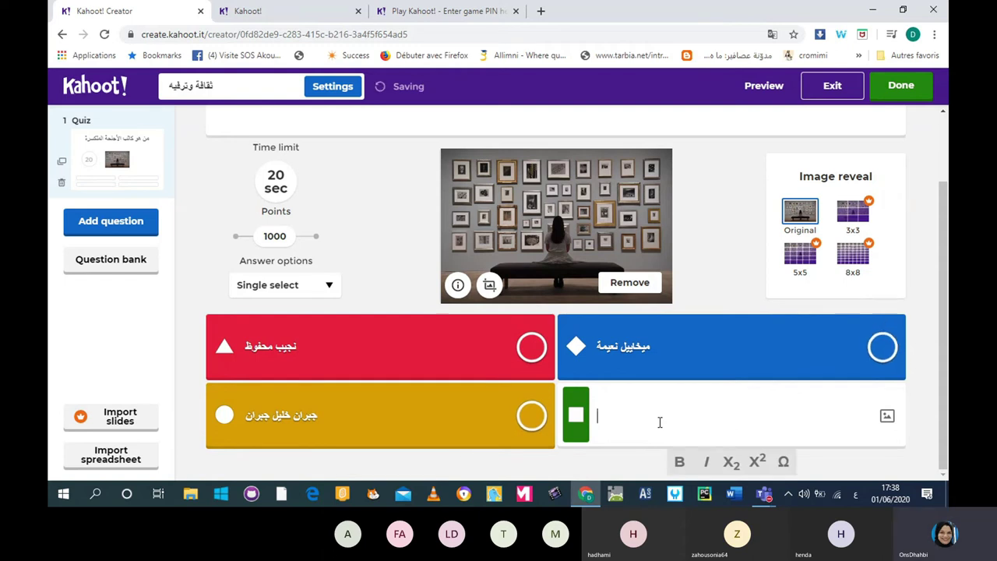
pyautogui.write('توفيق')
pyautogui.press('BackSpace')
pyautogui.press('BackSpace')
pyautogui.press('BackSpace')
pyautogui.press('BackSpace')
pyautogui.press('BackSpace')
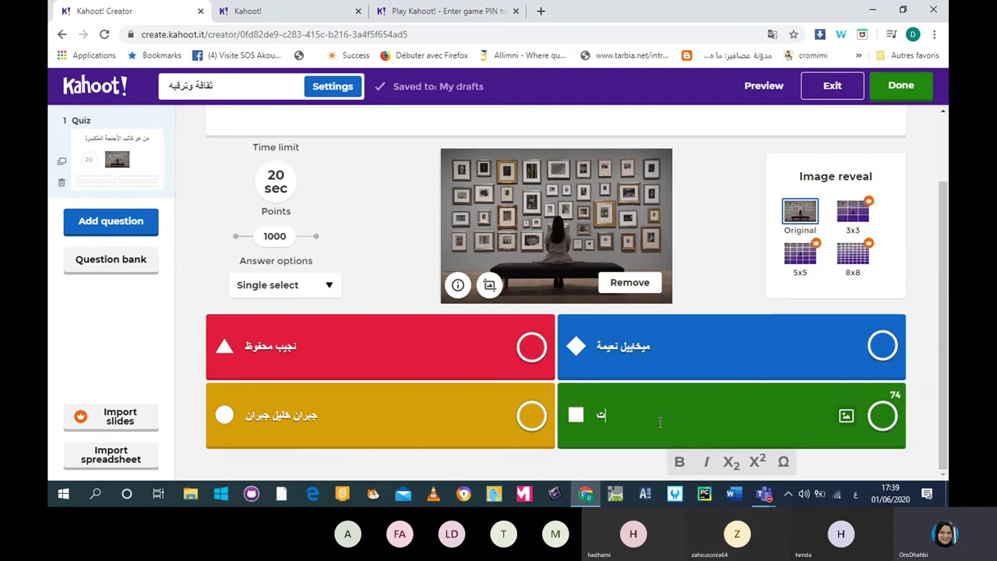
pyautogui.write('وفيق الحكيم')
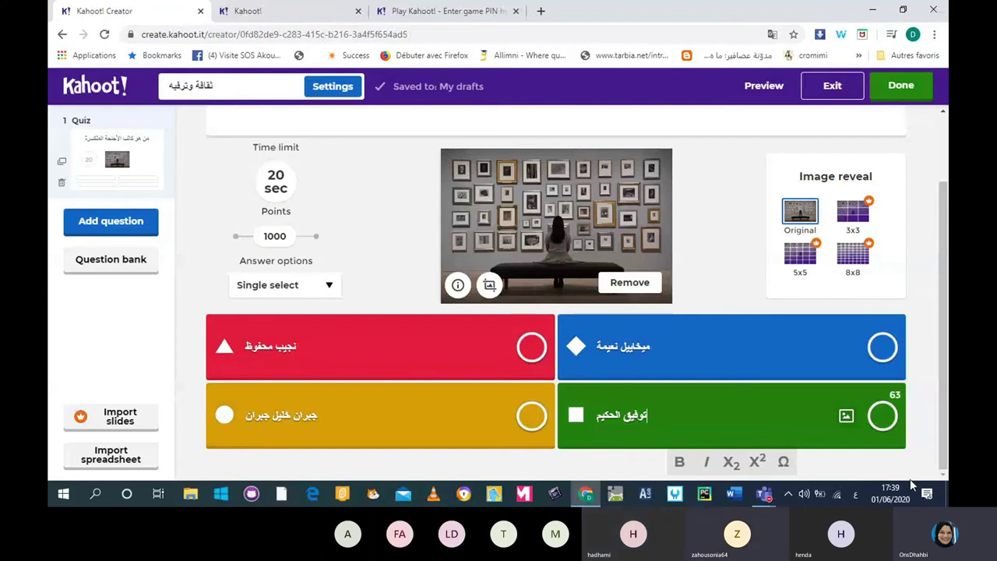
pyautogui.click(532, 416)
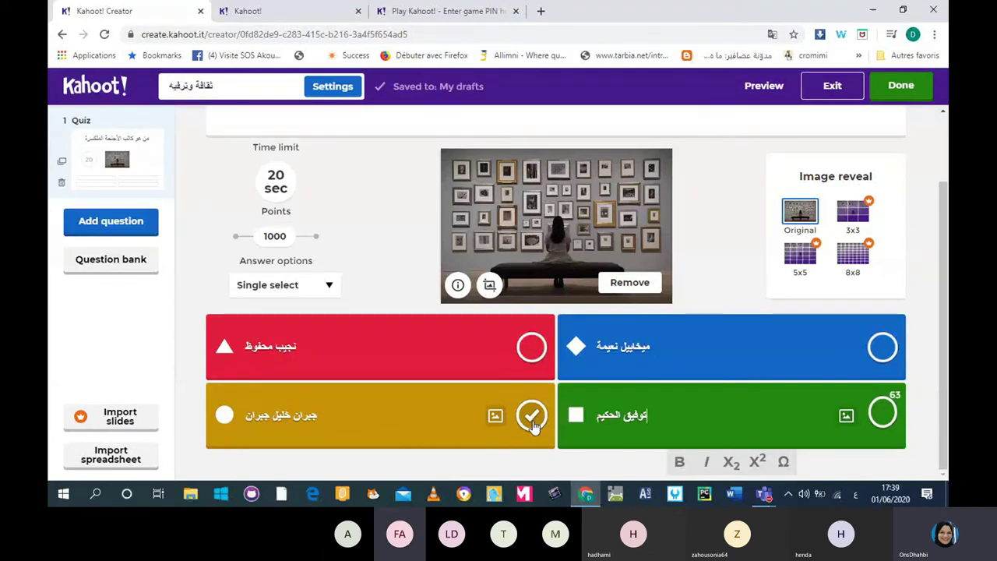
pyautogui.click(533, 421)
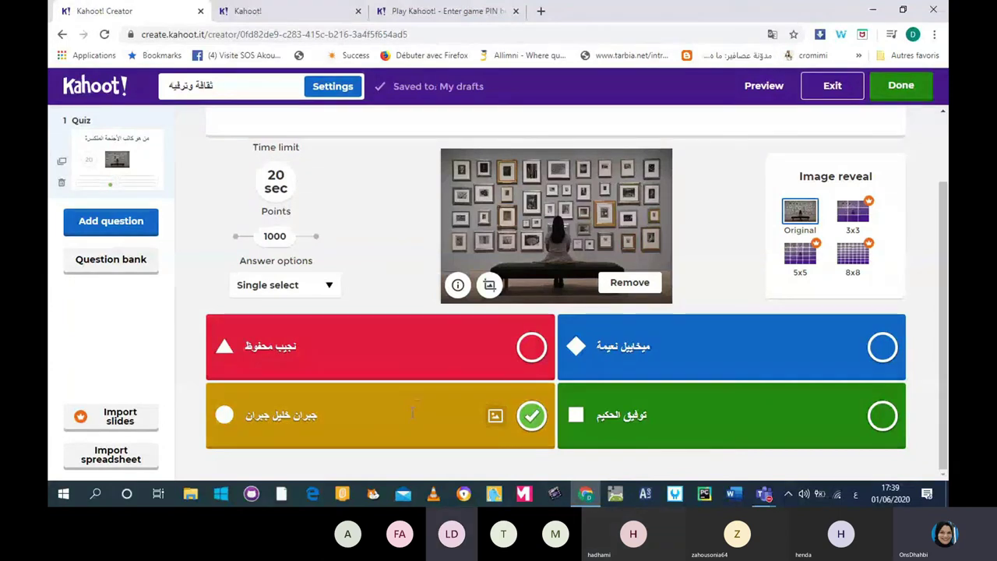
# Check which question types can be added to the kahoot
pyautogui.scroll(1, 947, 246)
pyautogui.scroll(1, 945, 247)
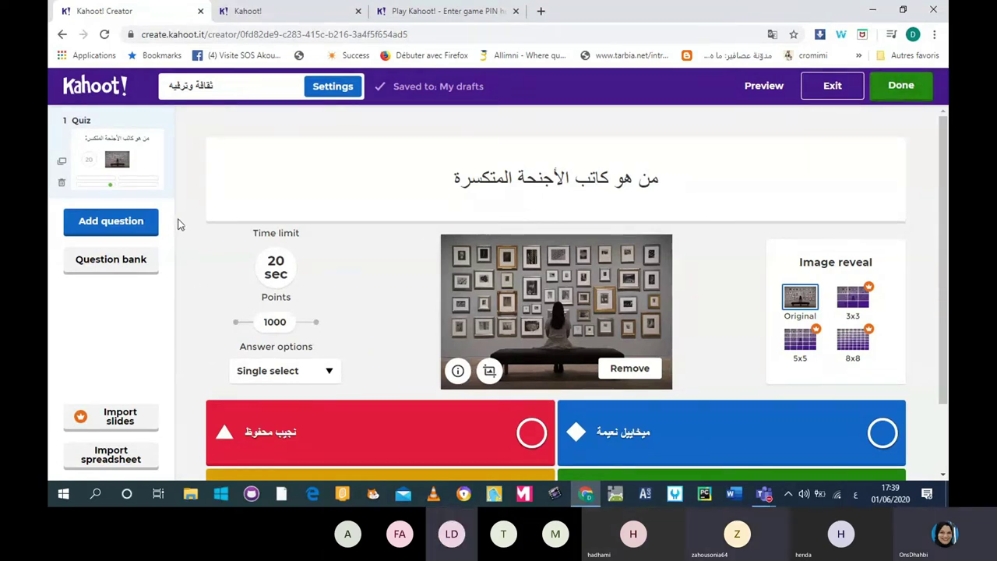
pyautogui.click(119, 233)
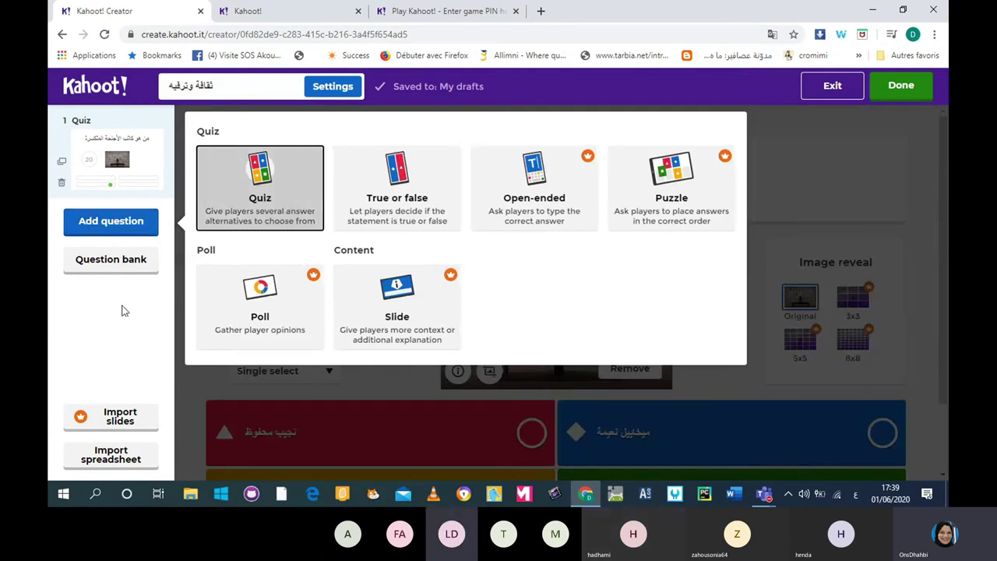
pyautogui.click(129, 233)
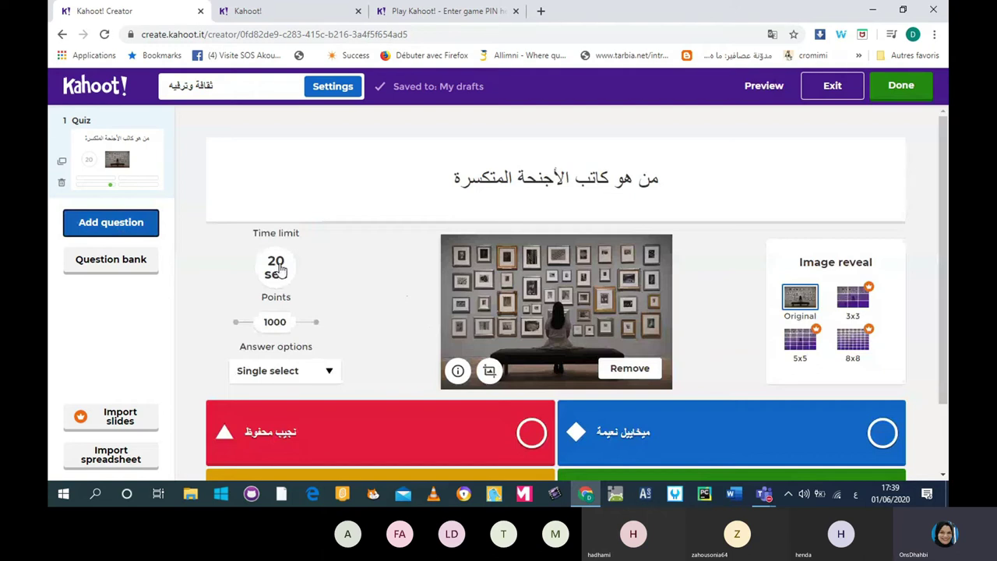
# Look at the question's answer-selection options and try 2000 and 0 points before setting the points back to 1000
pyautogui.click(330, 372)
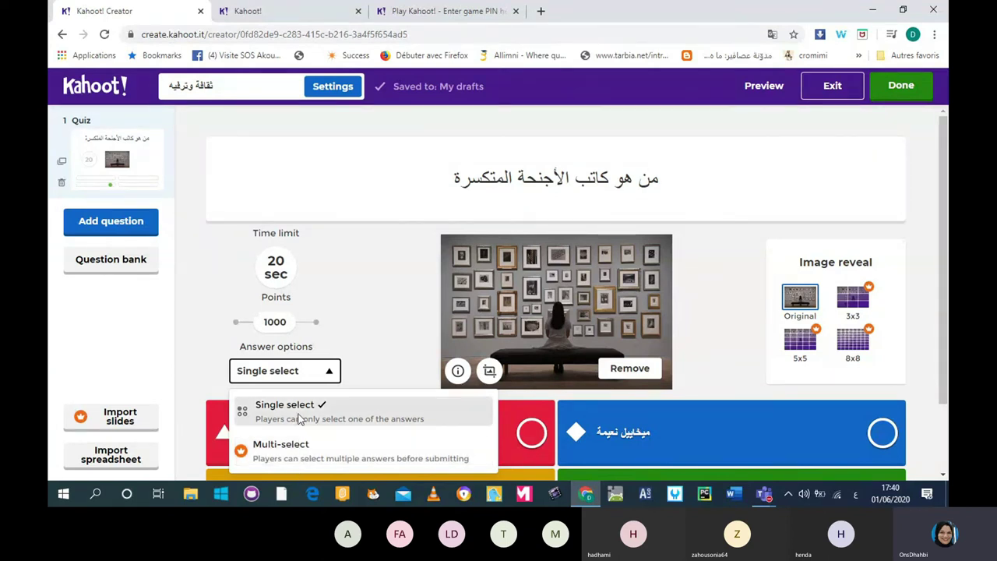
pyautogui.click(197, 296)
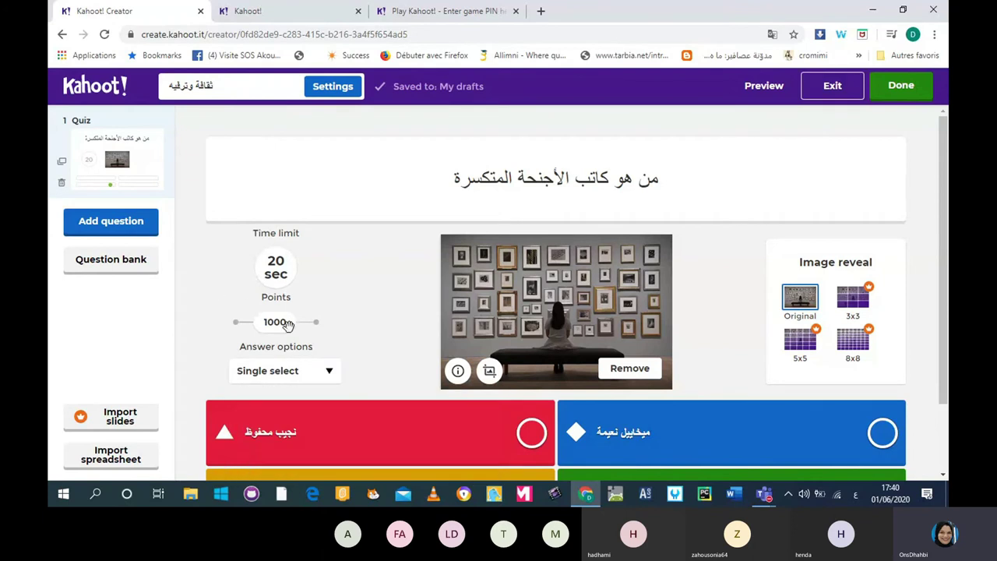
pyautogui.moveTo(277, 324); pyautogui.dragTo(314, 324)
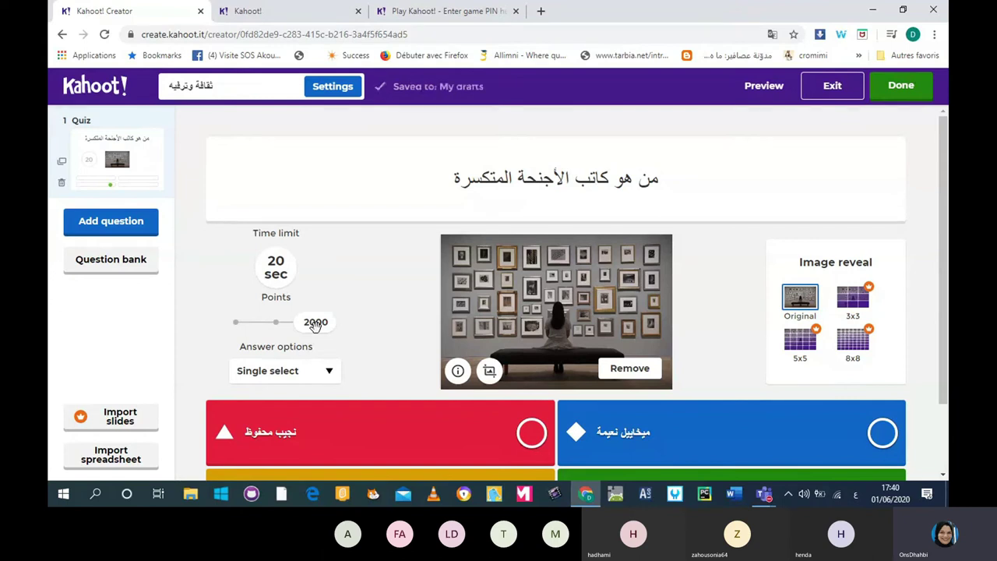
pyautogui.moveTo(315, 325); pyautogui.dragTo(231, 321)
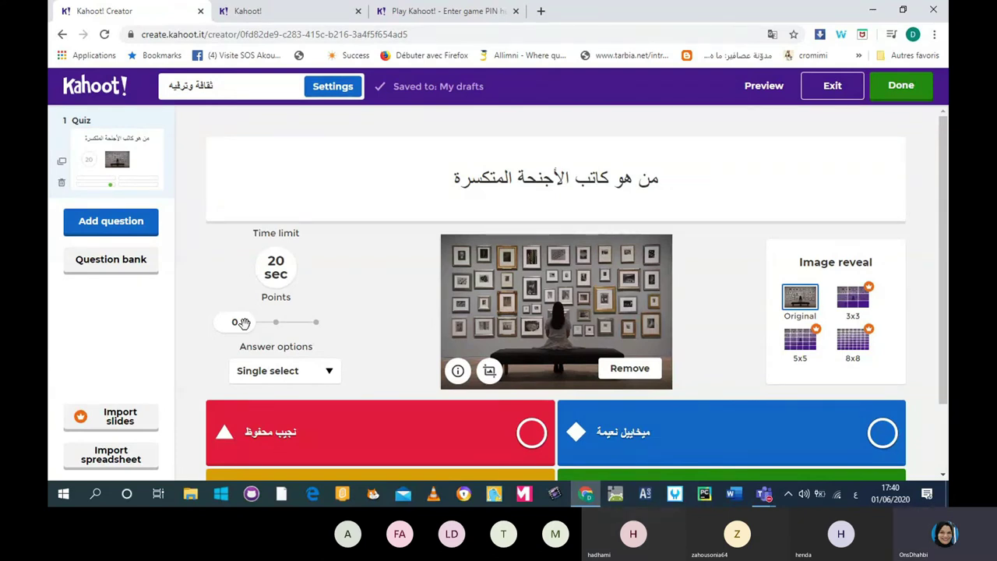
pyautogui.moveTo(242, 322); pyautogui.dragTo(278, 324)
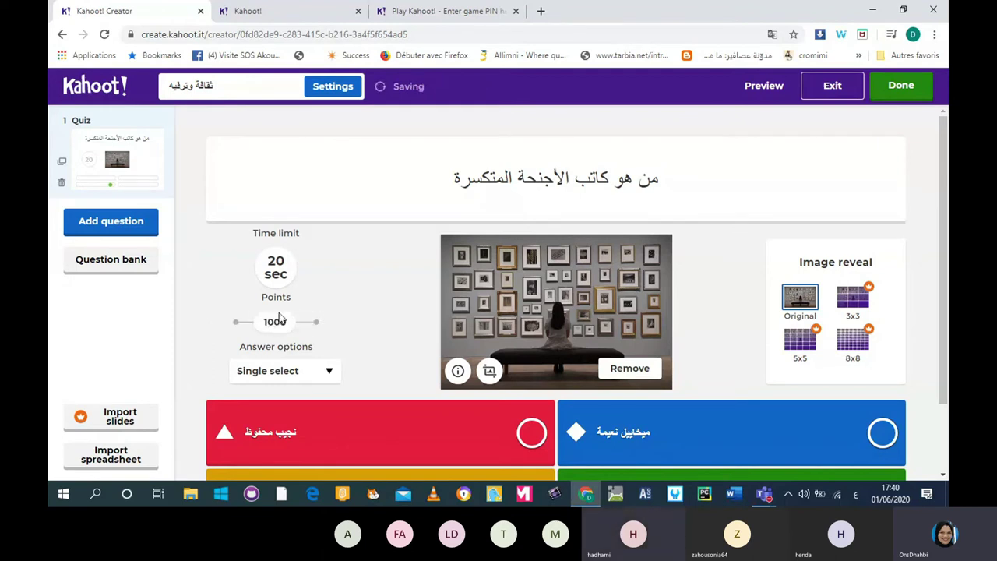
# Try time limits of 5 and 60 seconds for the question before setting it back to 20 seconds
pyautogui.moveTo(945, 333); pyautogui.dragTo(945, 385)
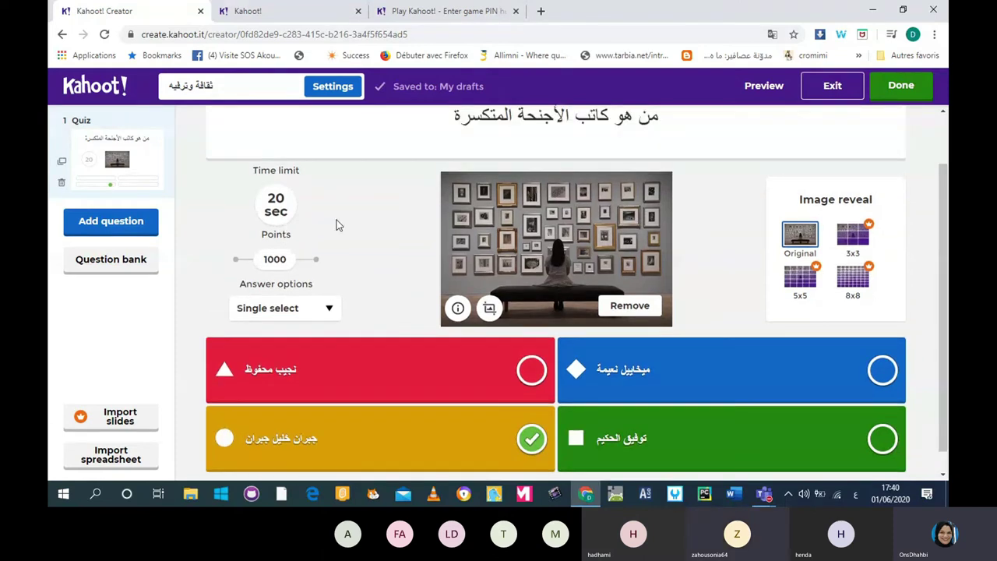
pyautogui.click(277, 209)
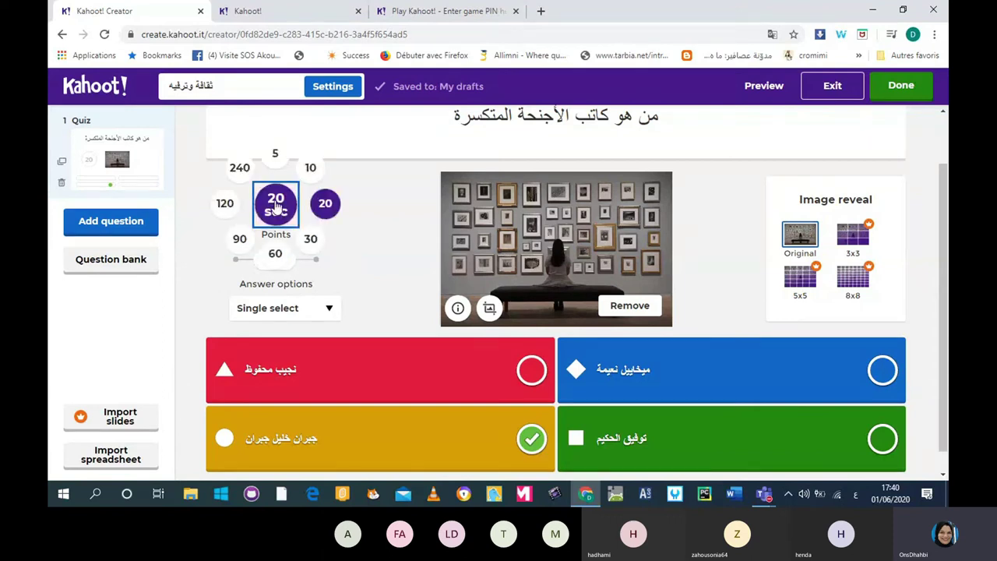
pyautogui.click(277, 155)
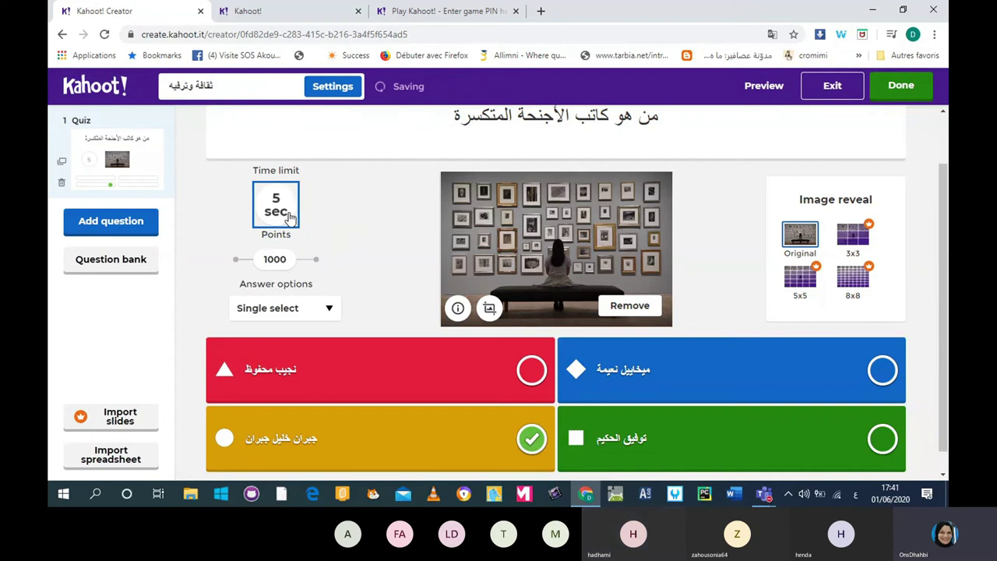
pyautogui.click(290, 217)
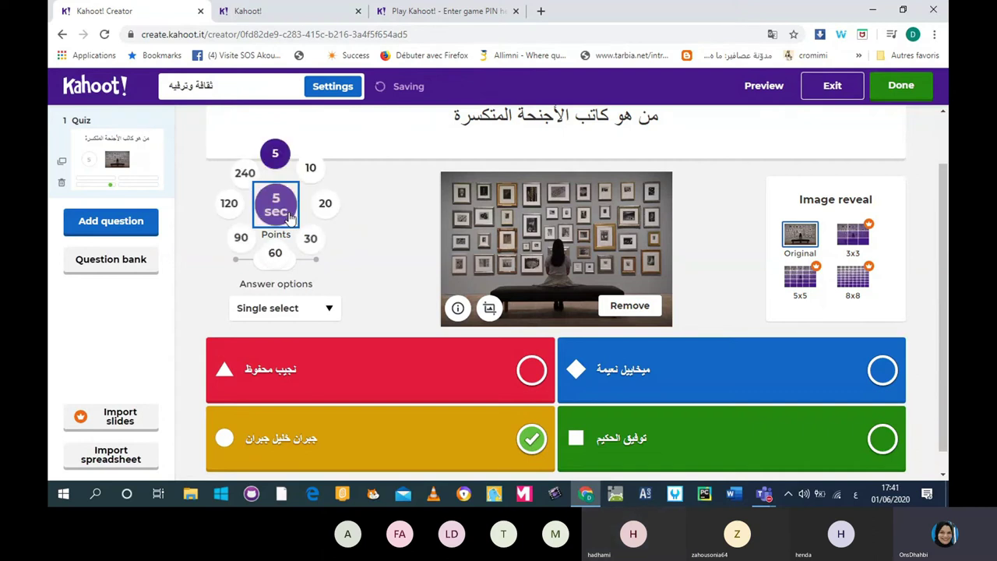
pyautogui.click(280, 252)
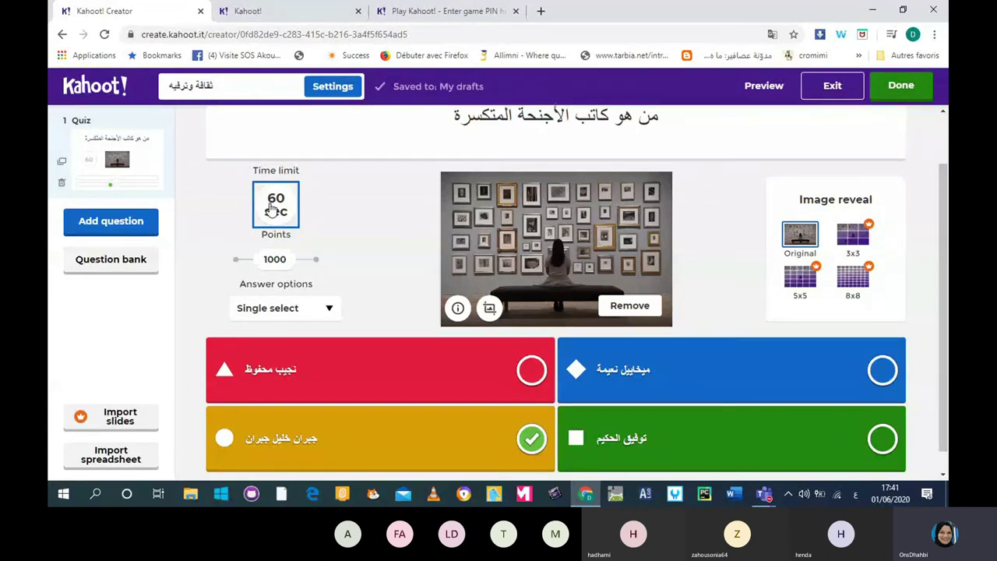
pyautogui.click(273, 209)
pyautogui.click(334, 210)
# Add a true-or-false question to the kahoot with the text كتاب الحيوان للجاحظ
pyautogui.click(115, 225)
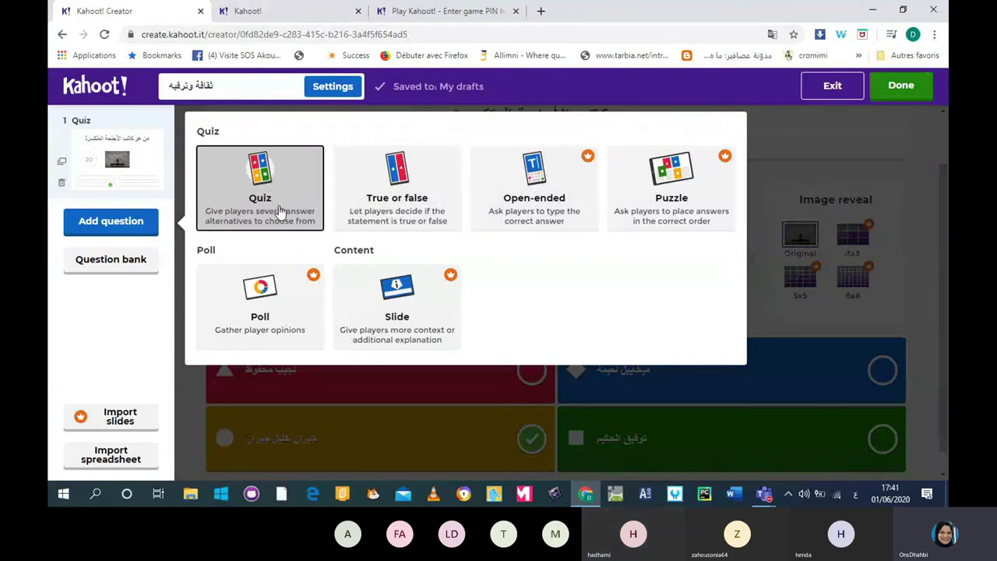
pyautogui.click(377, 200)
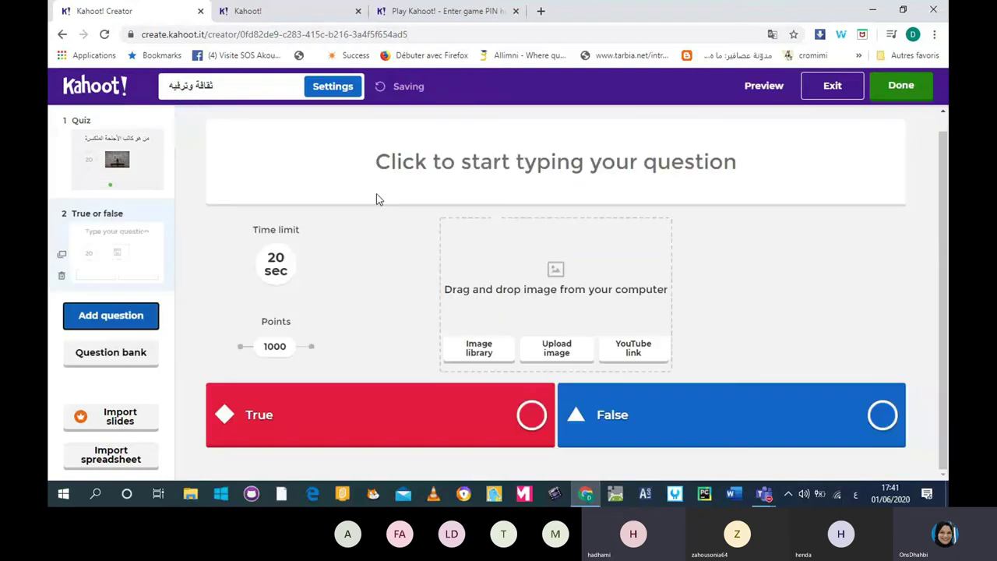
pyautogui.click(553, 172)
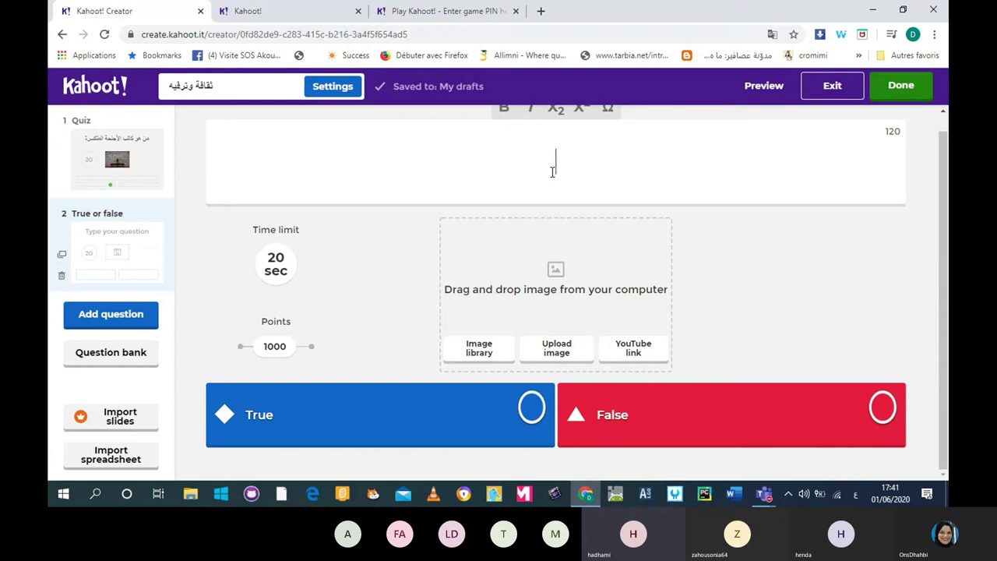
pyautogui.write('اب الح')
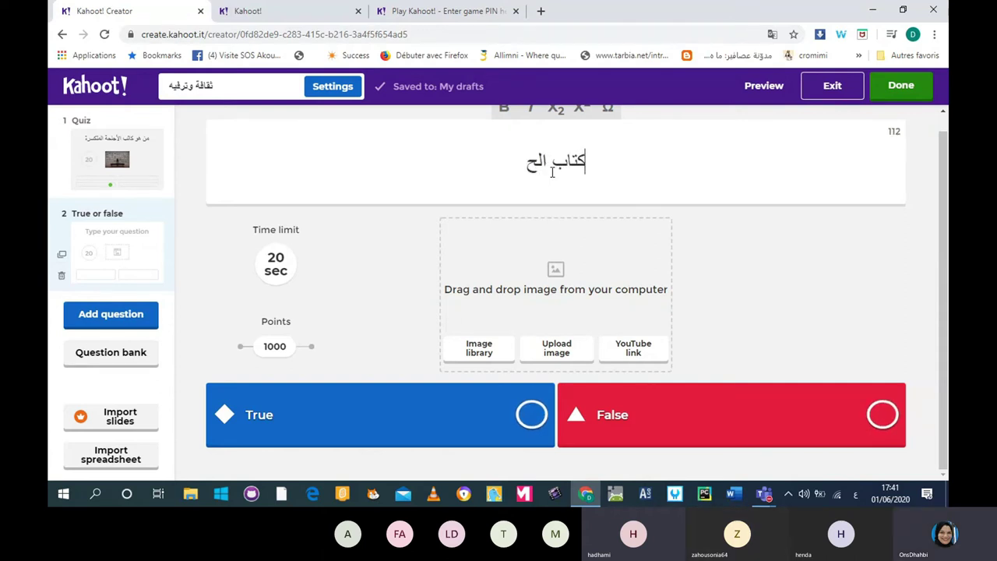
pyautogui.write('يوان')
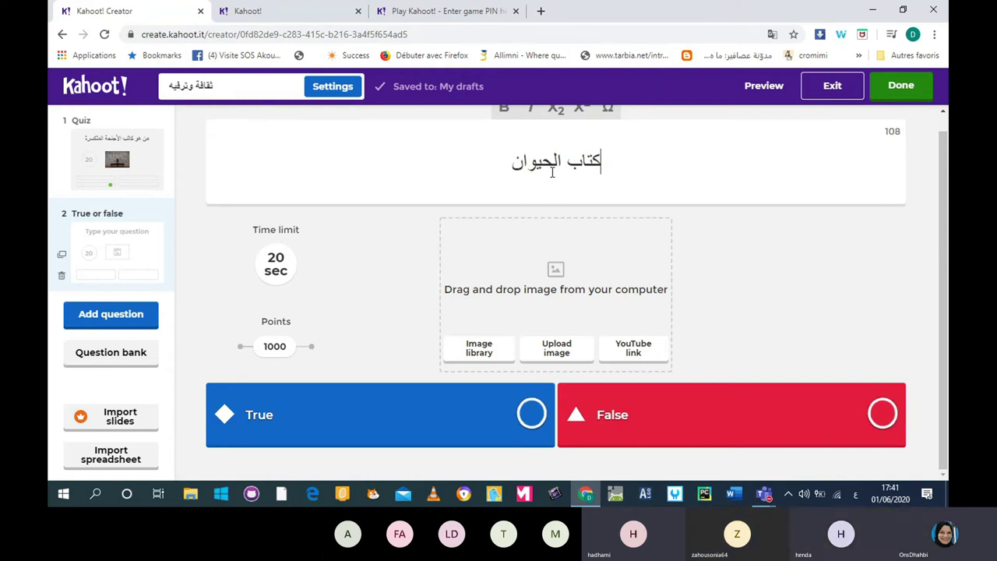
pyautogui.write(' للجاح')
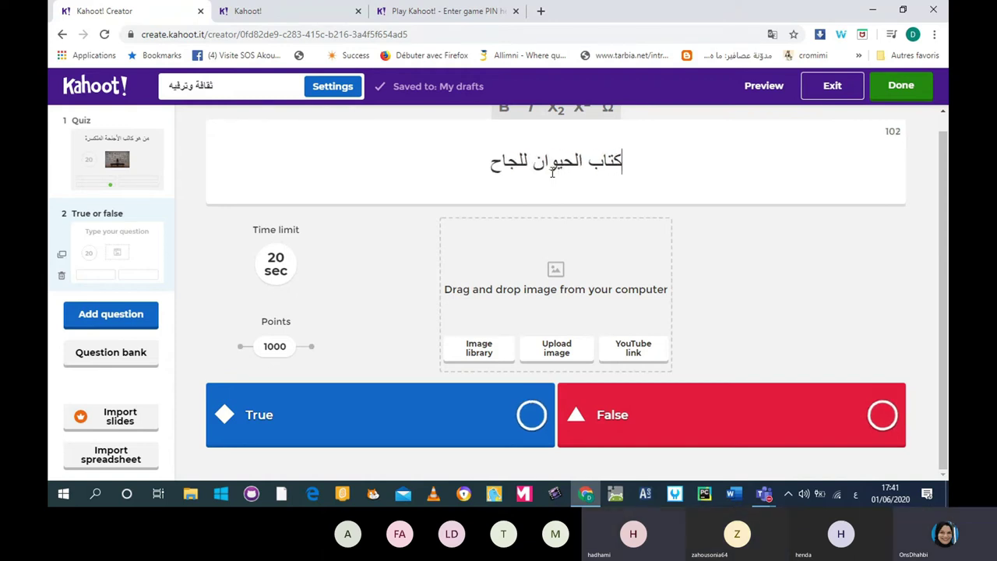
pyautogui.write('ظ')
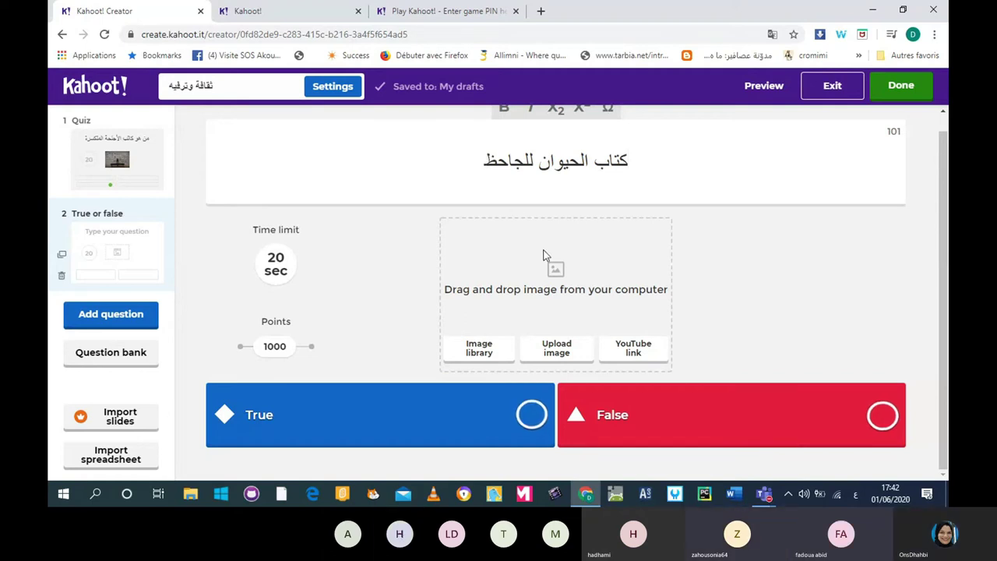
pyautogui.click(558, 357)
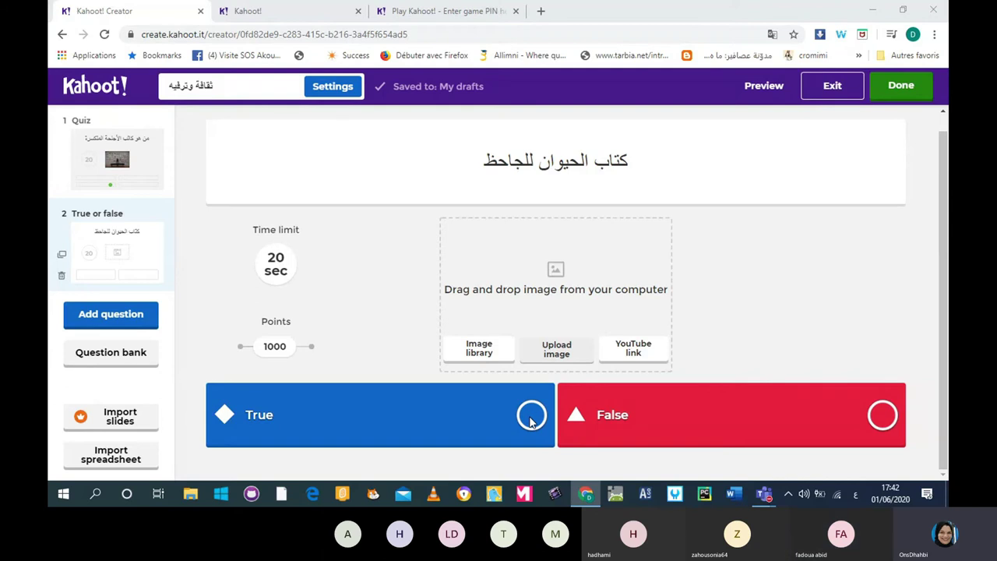
pyautogui.click(556, 349)
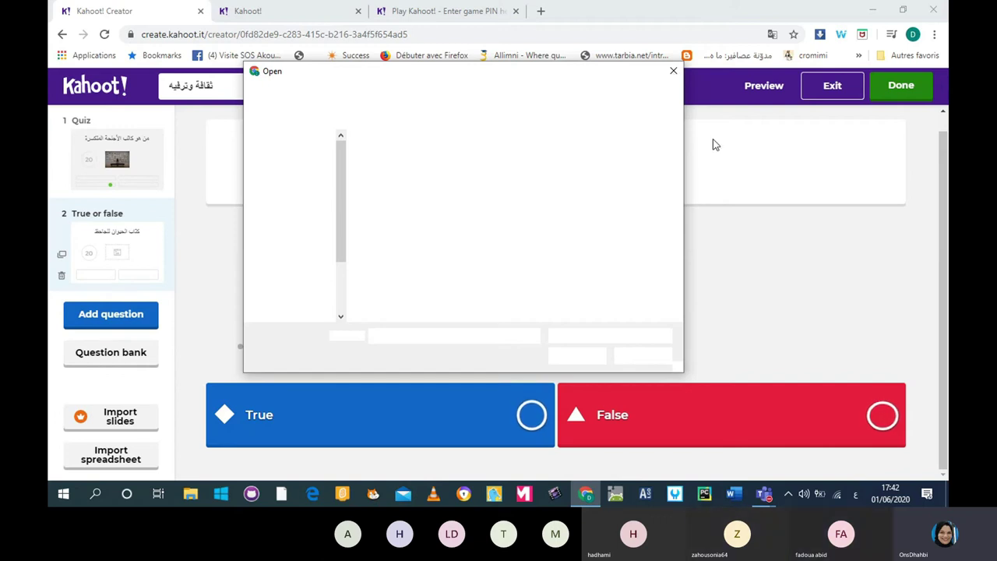
pyautogui.click(675, 71)
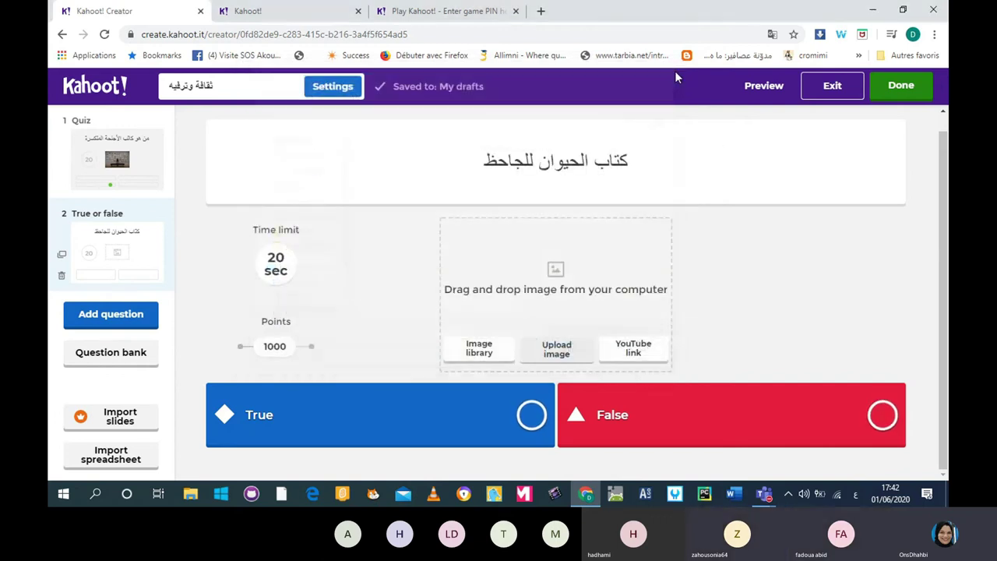
# Insert the squirrel picture from the image library's Animals category into the question and mark True as the correct answer
pyautogui.click(482, 351)
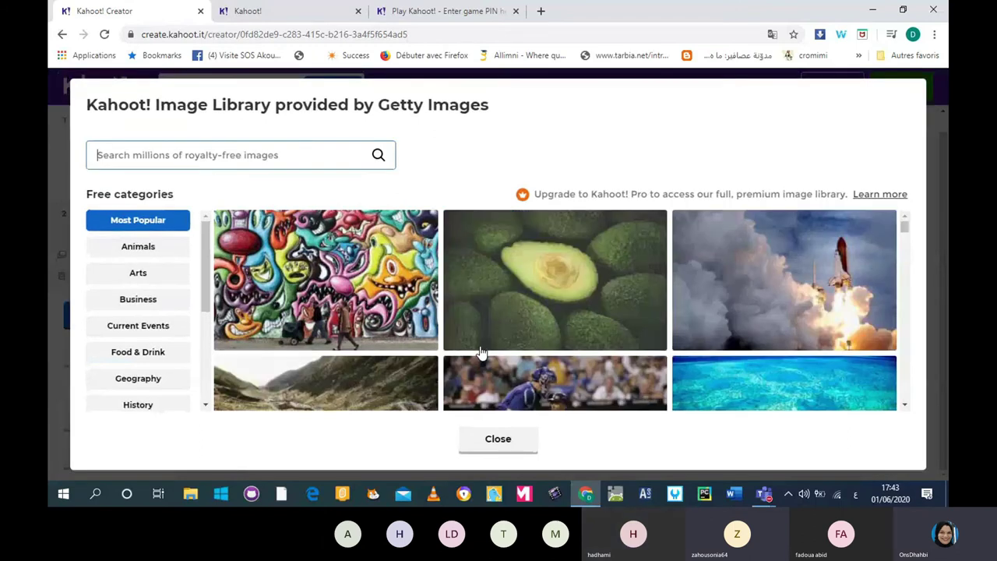
pyautogui.moveTo(905, 226); pyautogui.dragTo(917, 285)
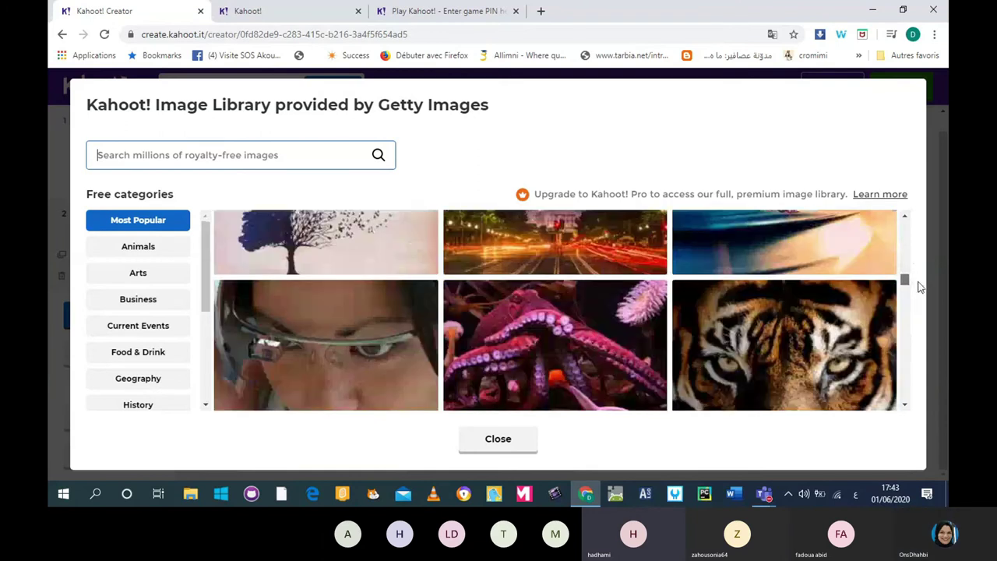
pyautogui.click(128, 252)
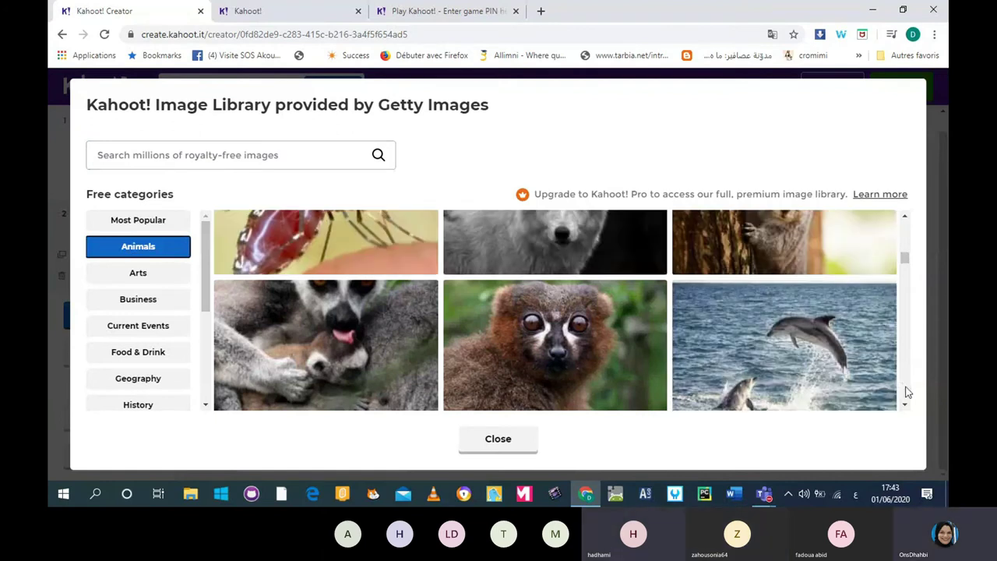
pyautogui.click(523, 438)
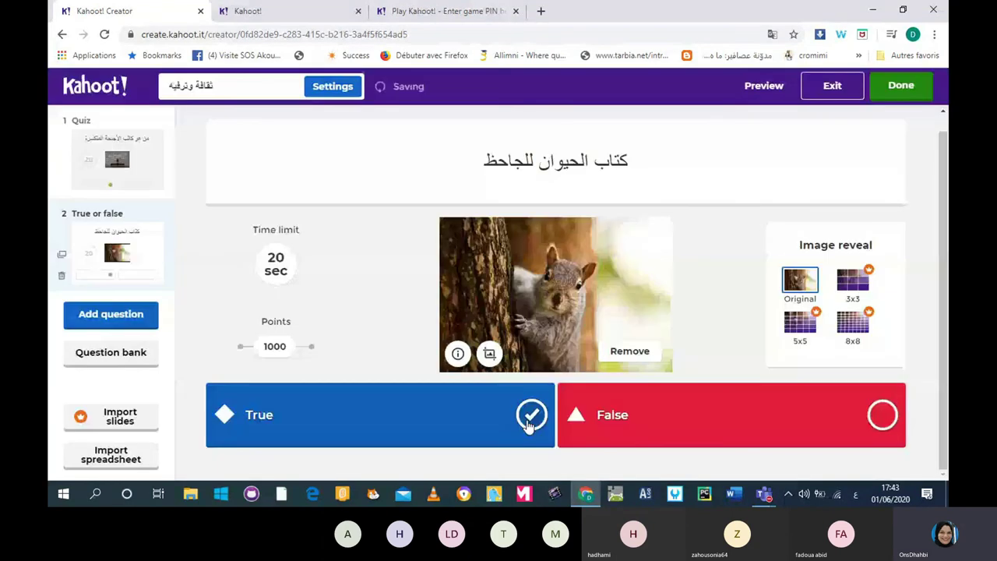
pyautogui.click(530, 421)
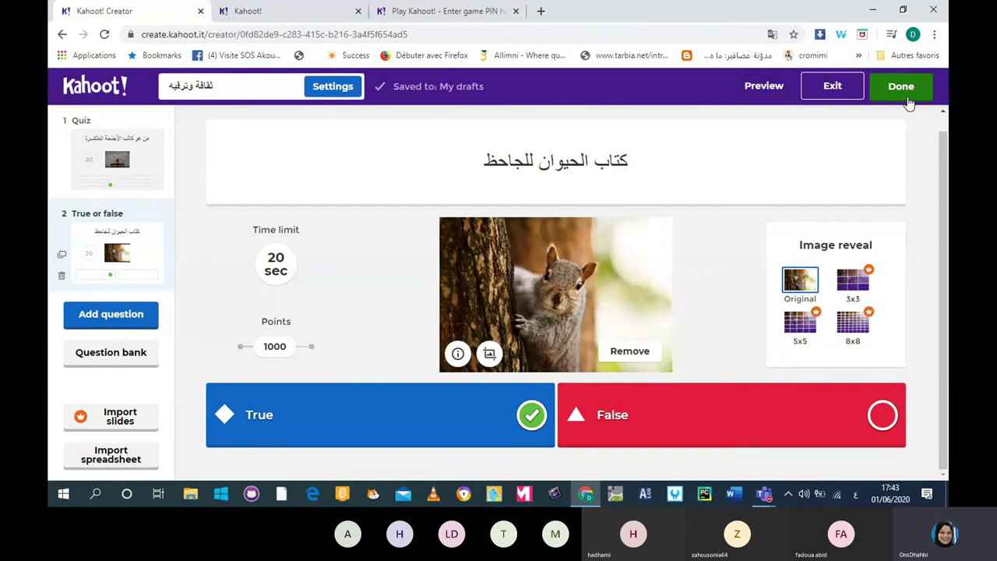
# Preview the kahoot and finish editing it so it is ready to be played
pyautogui.click(783, 90)
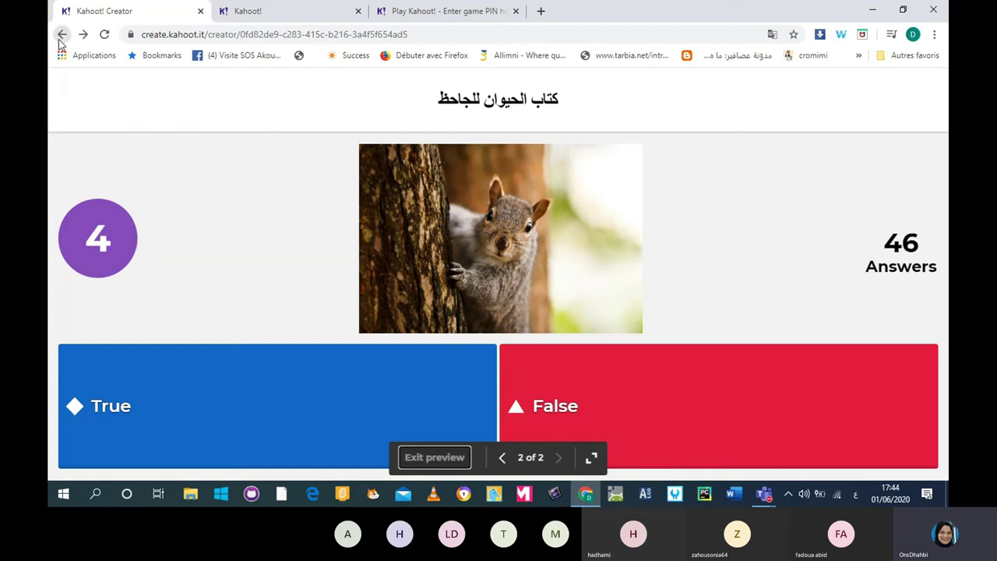
pyautogui.click(62, 34)
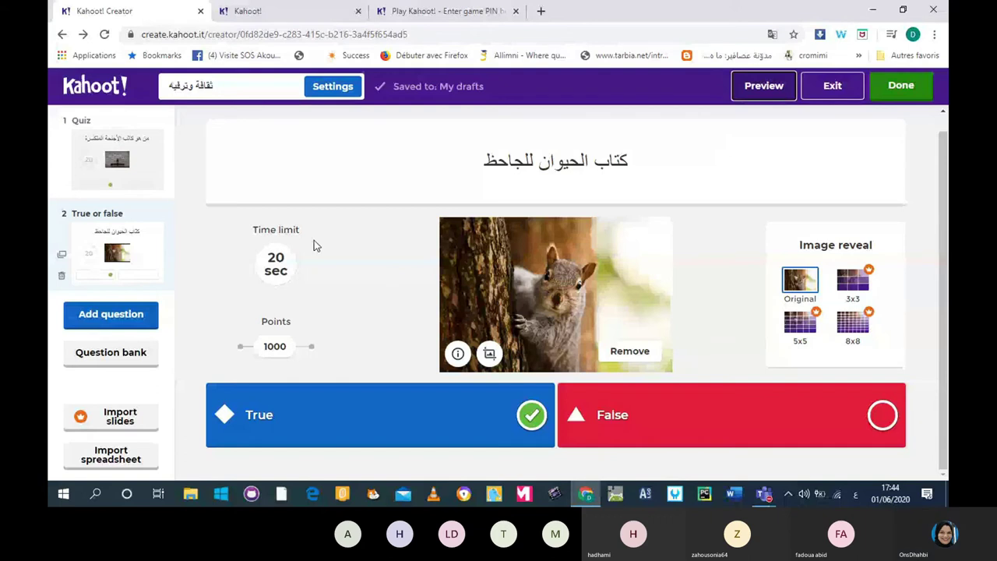
pyautogui.click(887, 91)
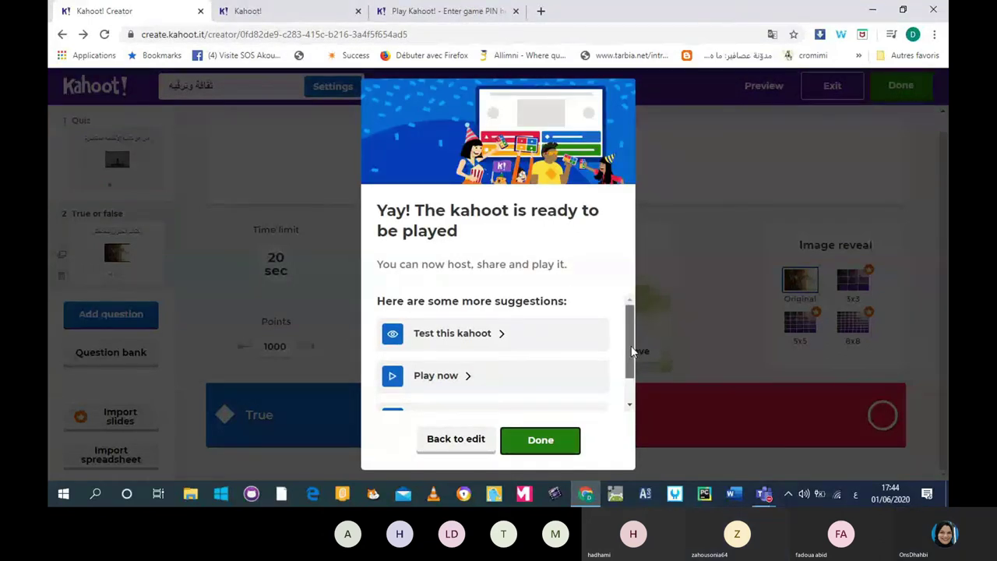
# Open the sharing options for the finished kahoot and copy its share link
pyautogui.moveTo(633, 352); pyautogui.dragTo(633, 377)
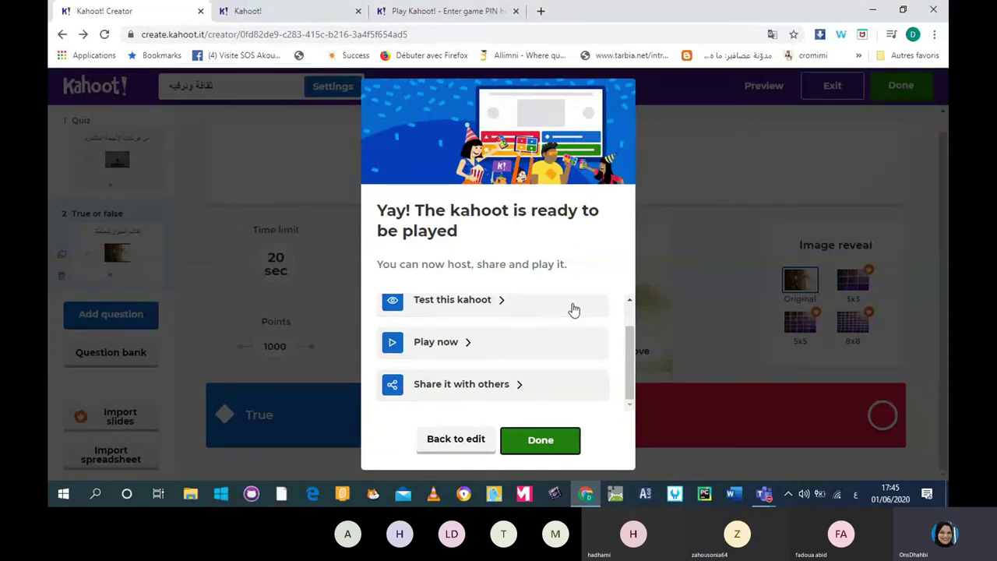
pyautogui.scroll(1, 565, 311)
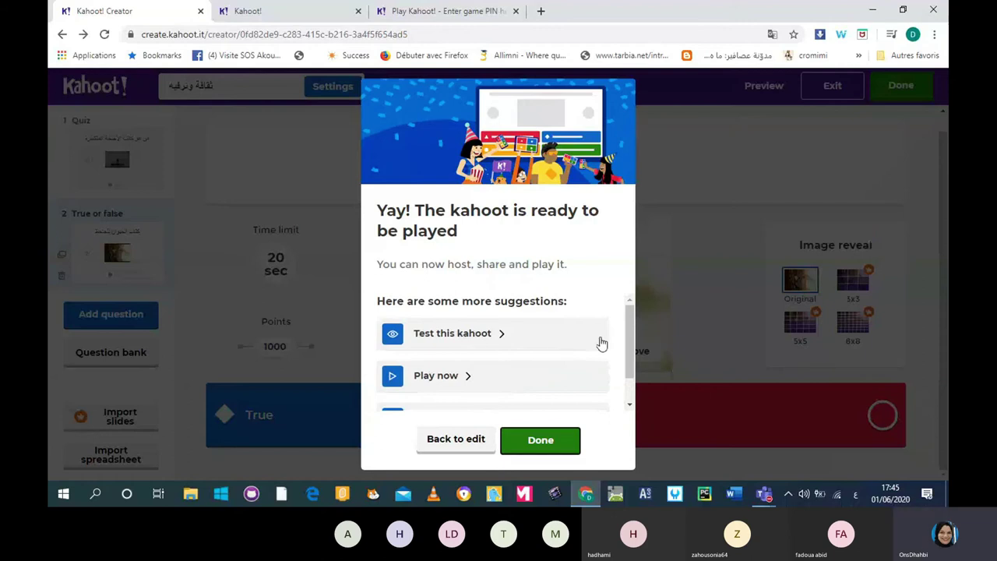
pyautogui.scroll(-1, 627, 343)
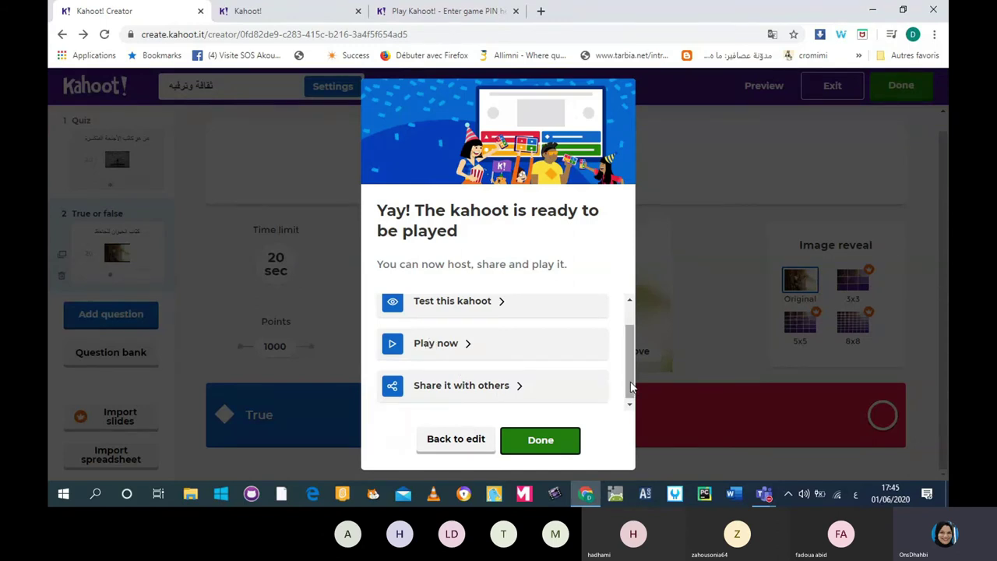
pyautogui.moveTo(631, 388); pyautogui.dragTo(631, 404)
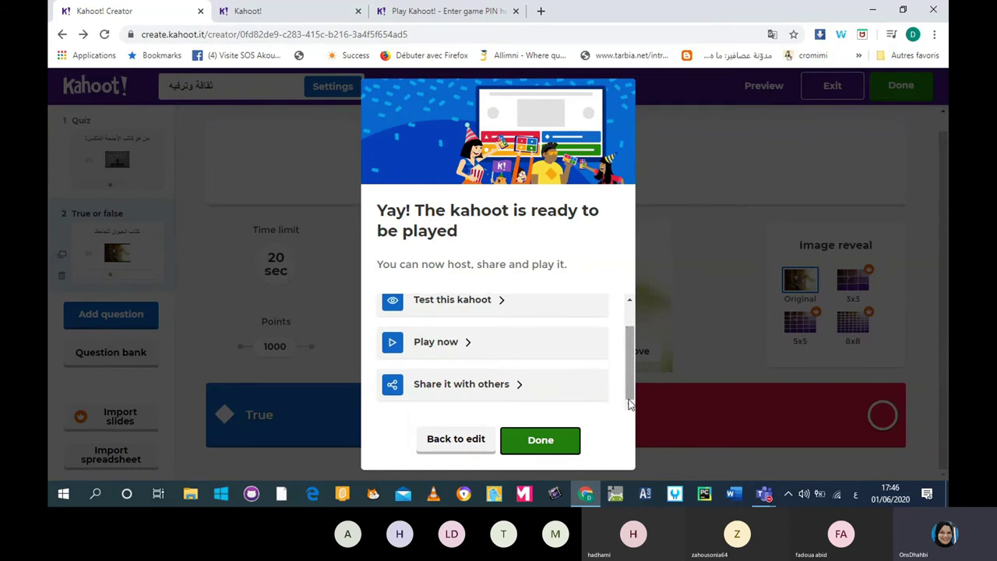
pyautogui.click(505, 396)
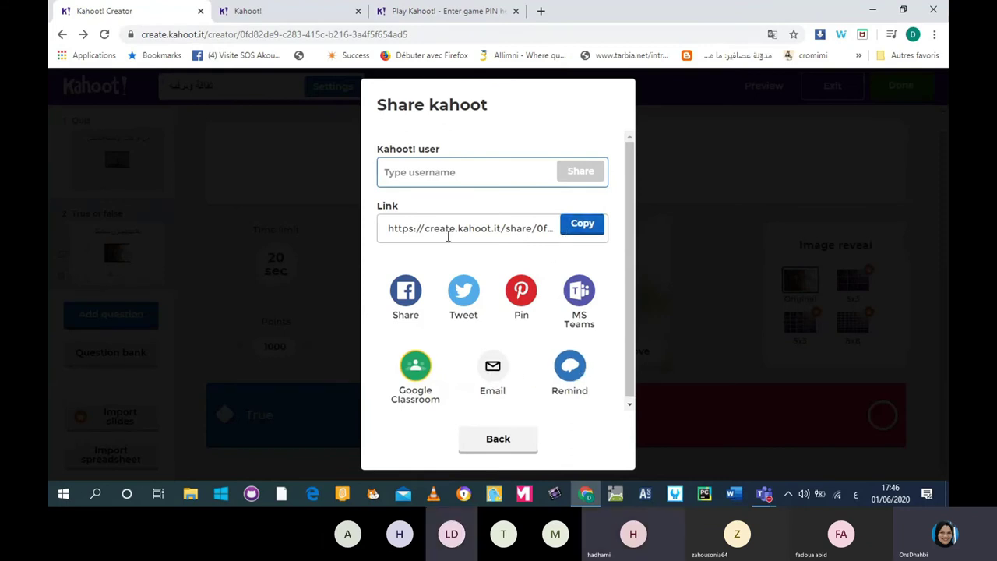
pyautogui.click(583, 230)
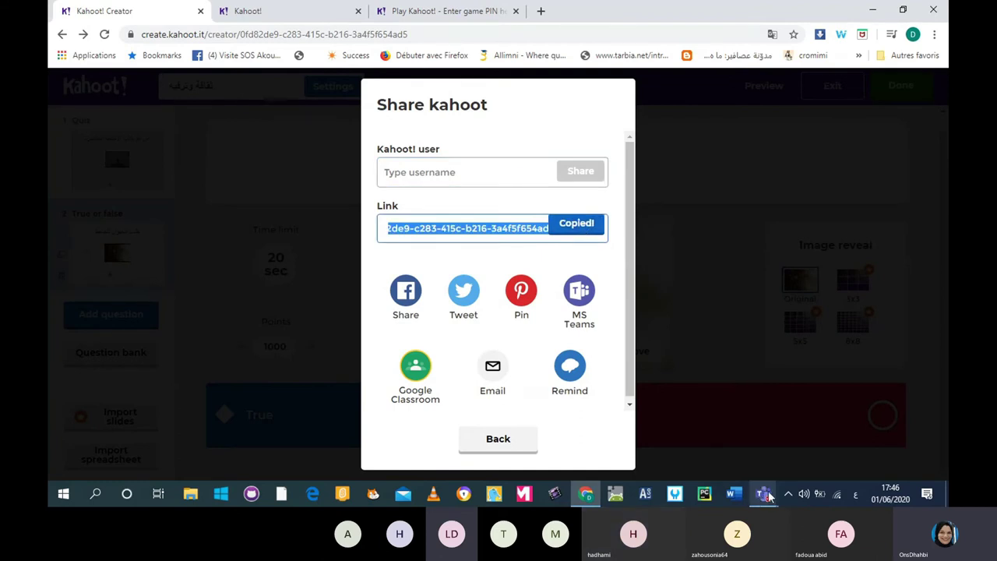
# Switch to the Microsoft Teams meeting and send the copied kahoot share link in the meeting chat
pyautogui.click(763, 499)
pyautogui.click(776, 438)
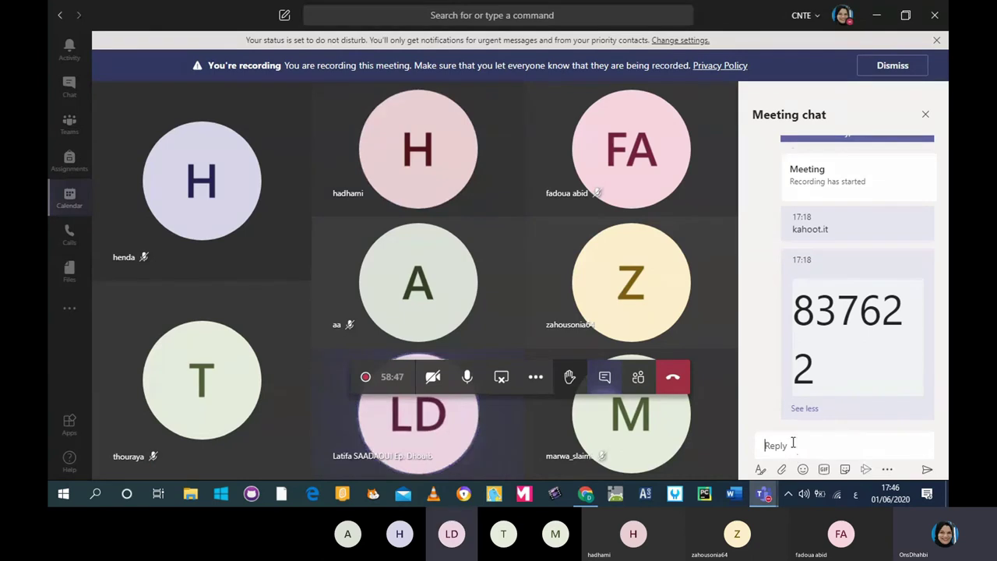
pyautogui.hotkey('ctrl', 'v')
pyautogui.click(928, 472)
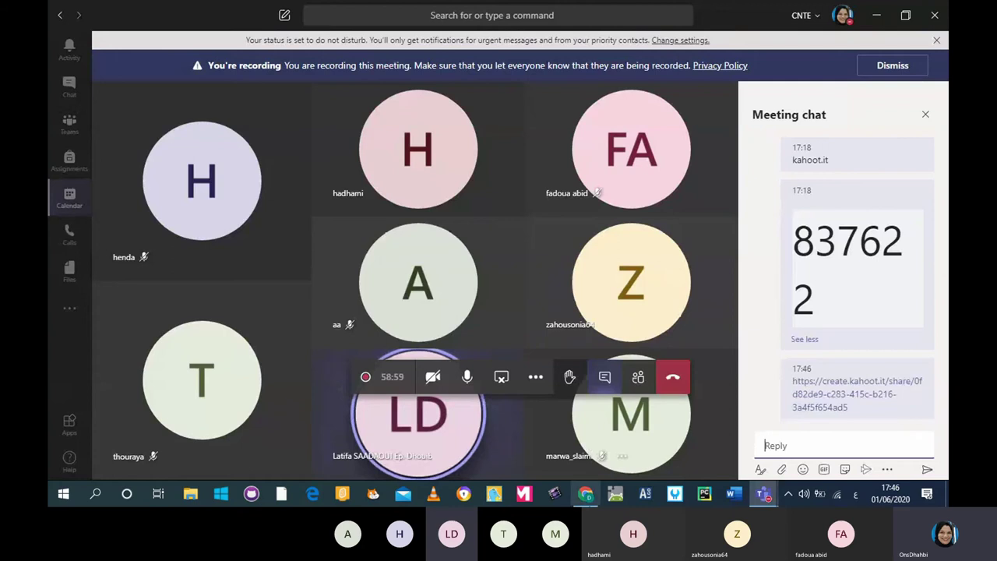
# Return to the kahoot's sharing options in Chrome and start sharing it through MS Teams
pyautogui.moveTo(591, 504)
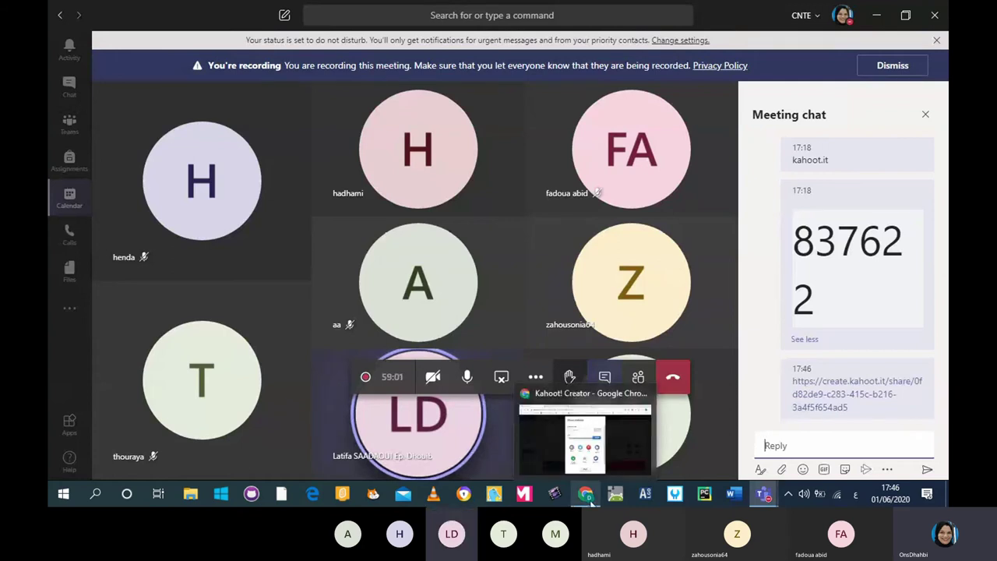
pyautogui.click(590, 503)
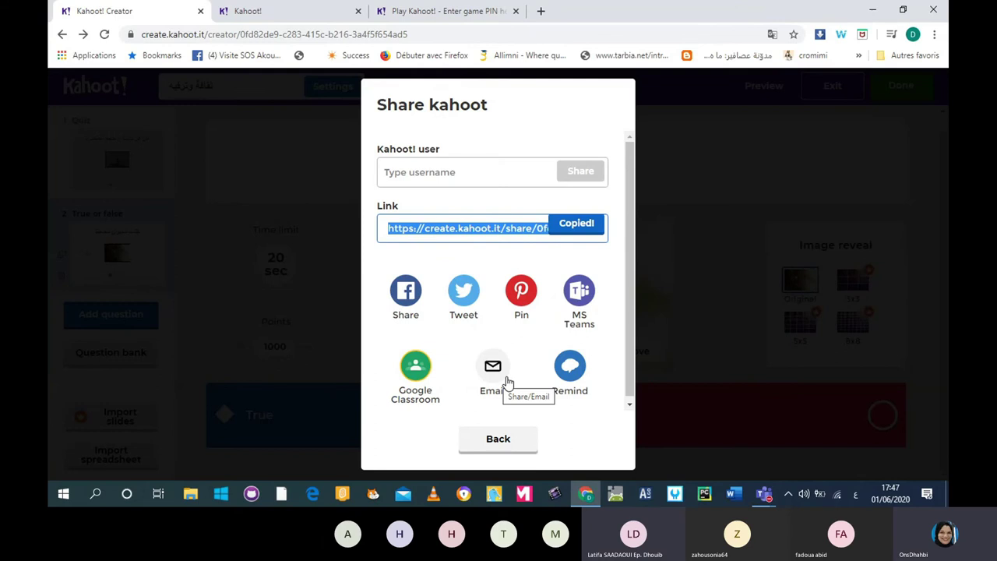
pyautogui.click(579, 292)
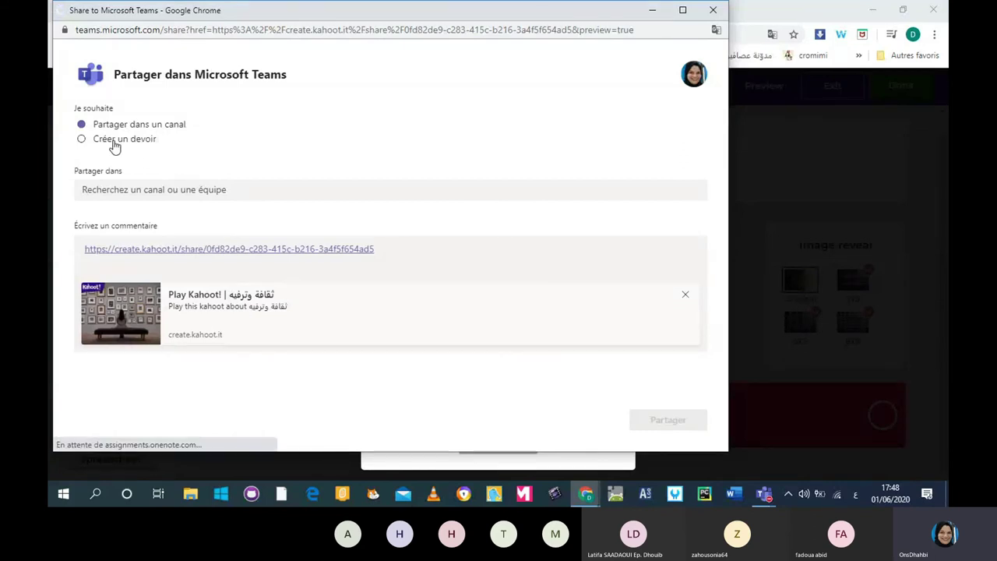
# Share the kahoot link in the Formation Kahoot channel of Computing online courses, then leave the sharing dialogs
pyautogui.click(123, 190)
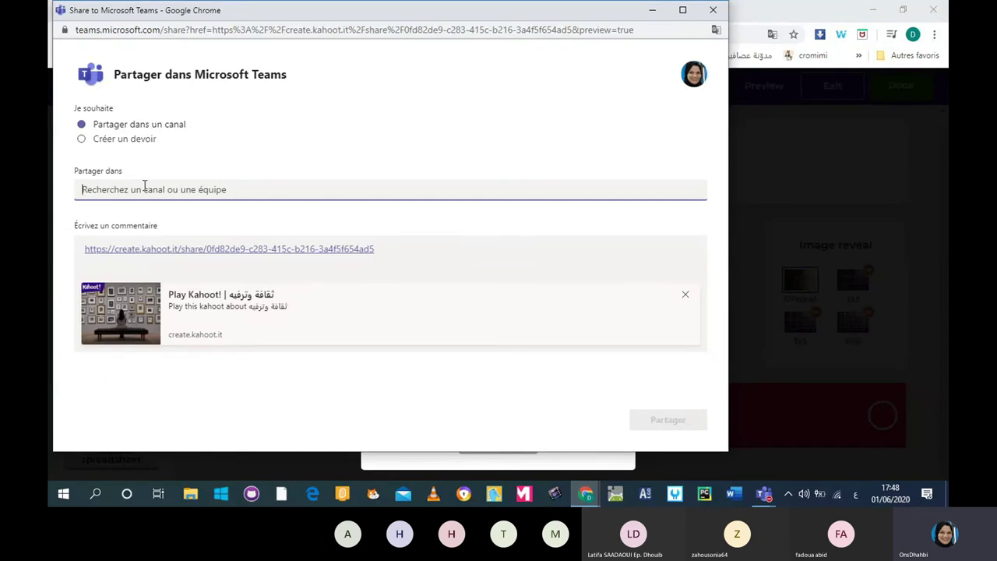
pyautogui.write('يخك')
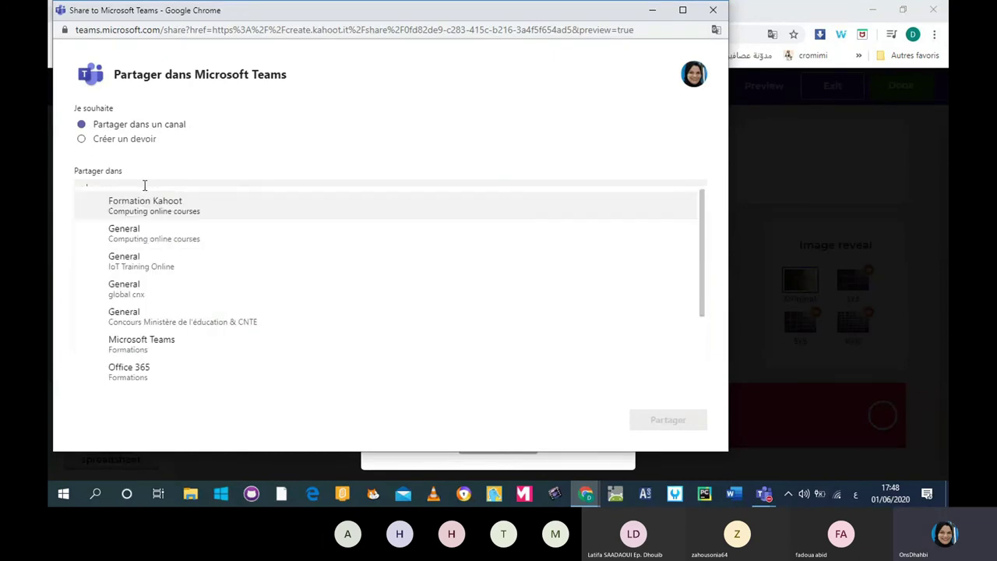
pyautogui.press('BackSpace')
pyautogui.press('BackSpace')
pyautogui.press('BackSpace')
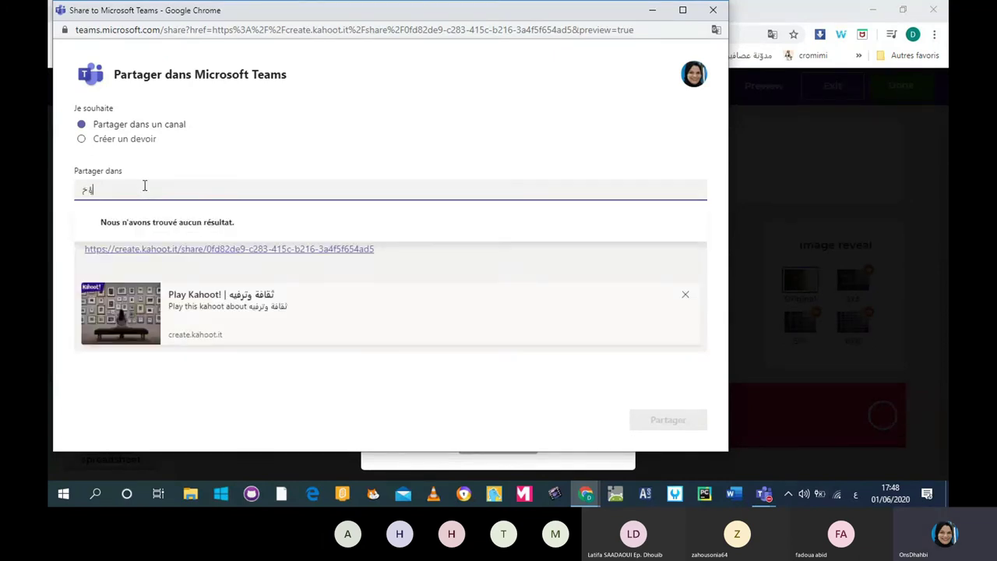
pyautogui.hotkey('alt', 'shift')
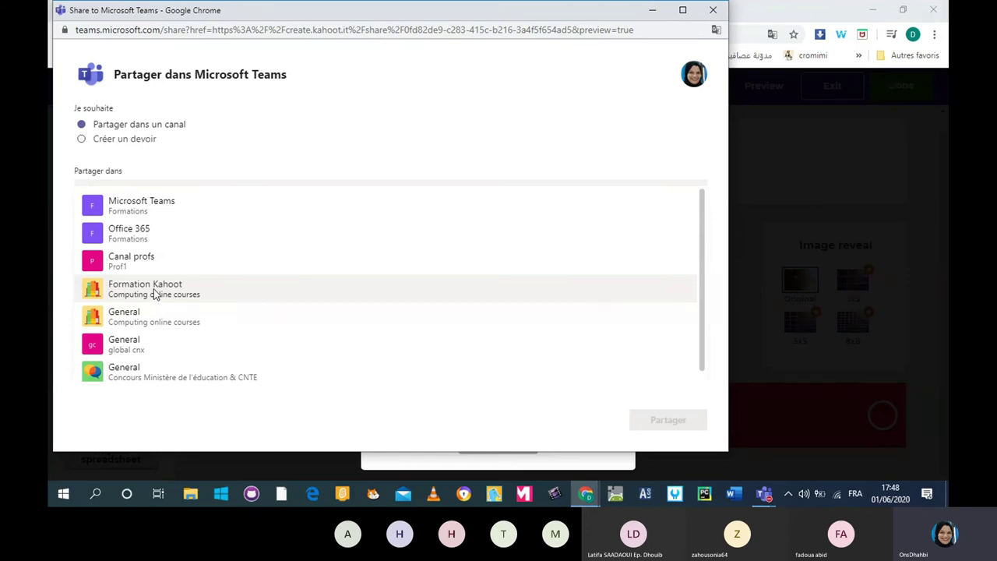
pyautogui.click(155, 293)
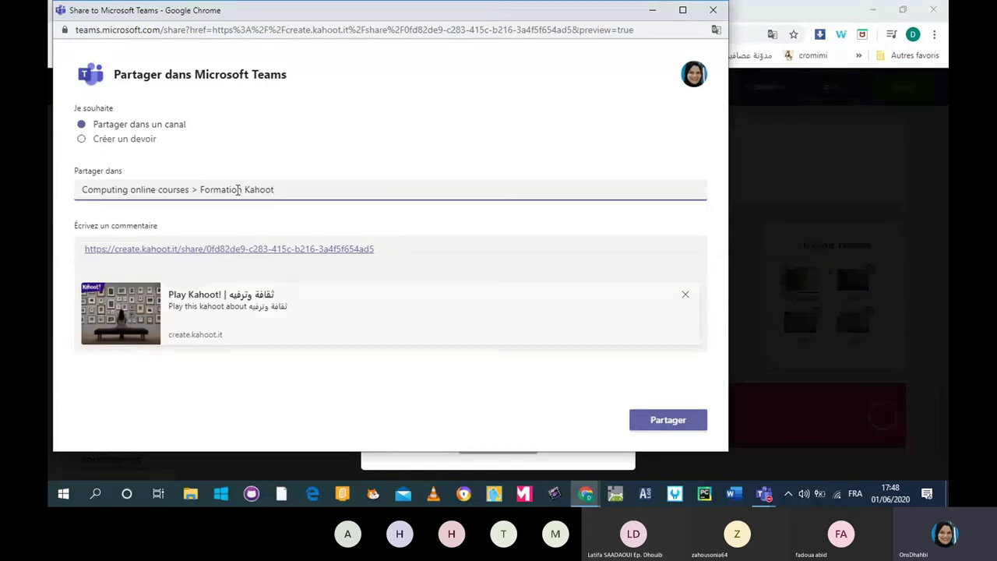
pyautogui.click(653, 421)
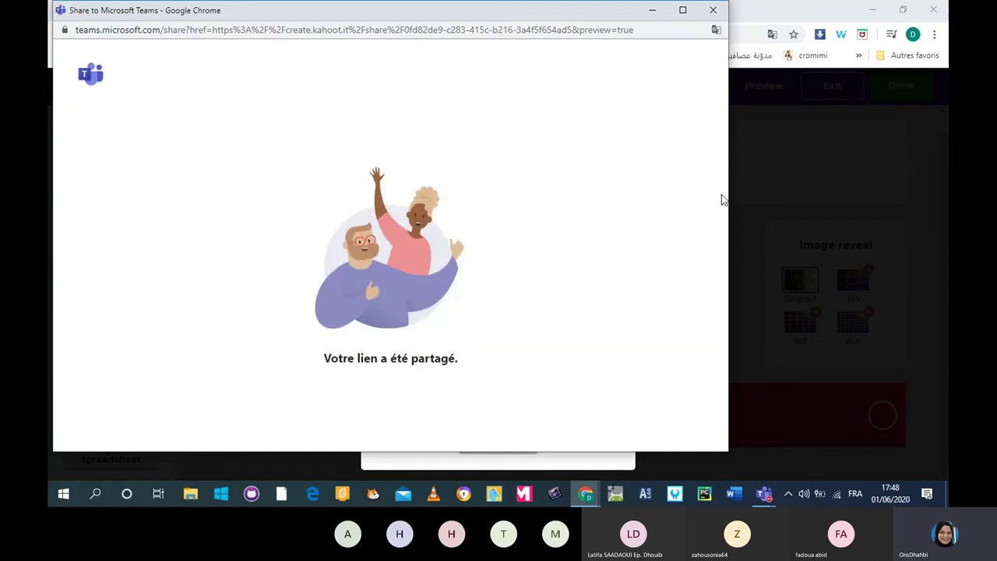
pyautogui.click(713, 11)
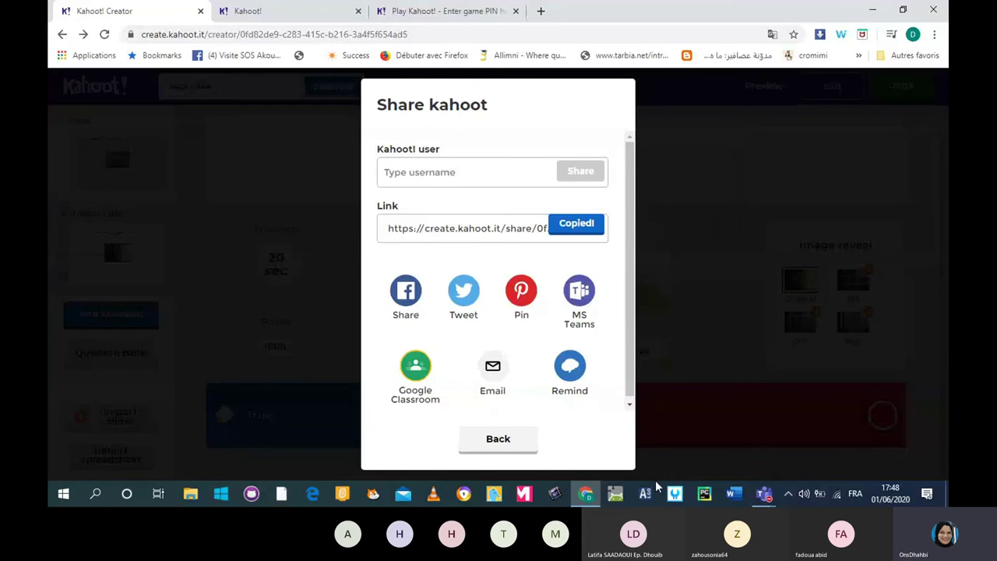
pyautogui.click(499, 441)
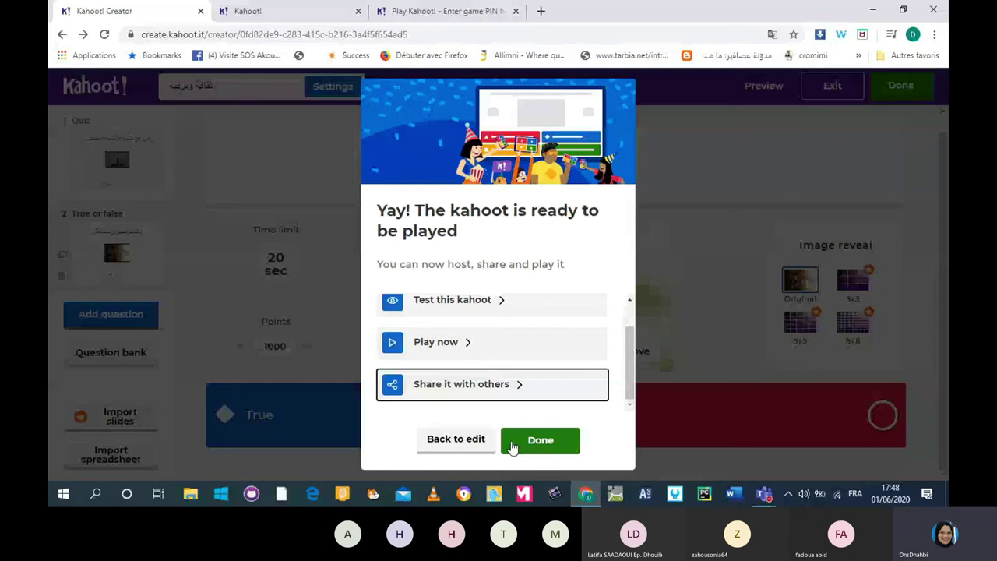
# Switch to Microsoft Teams and review the kahoot links posted in the Formation Kahoot channel of Computing online courses
pyautogui.click(716, 434)
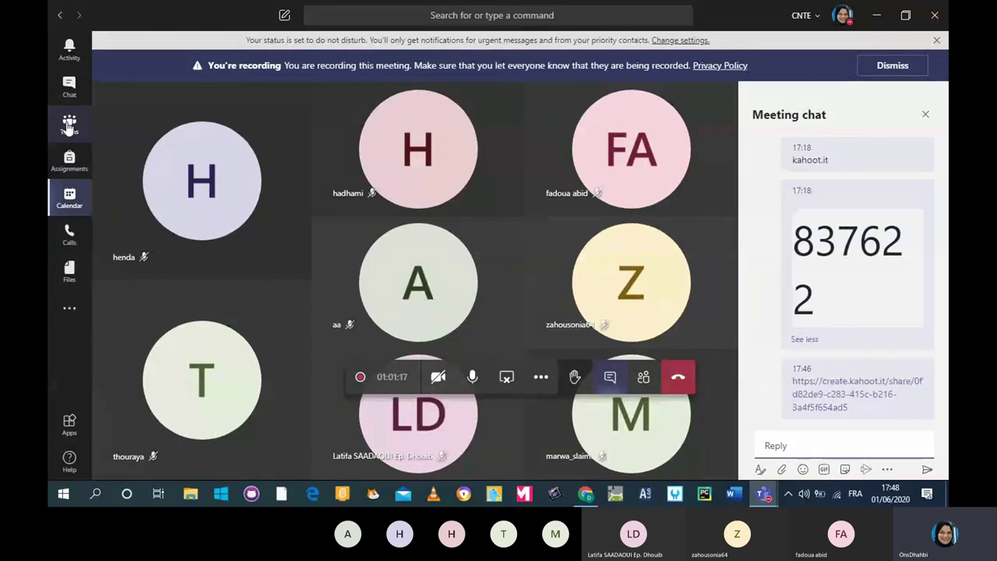
pyautogui.click(69, 125)
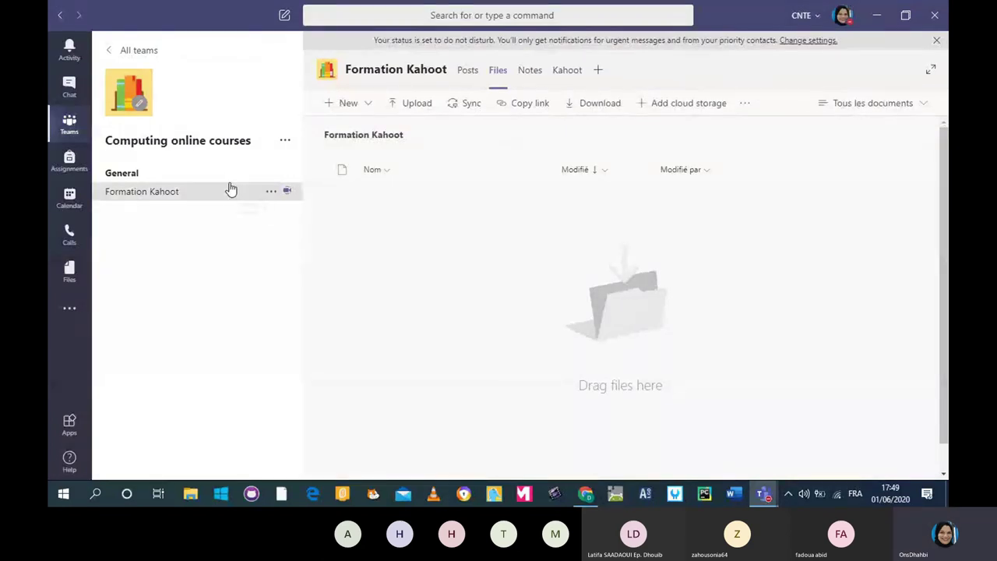
pyautogui.click(567, 71)
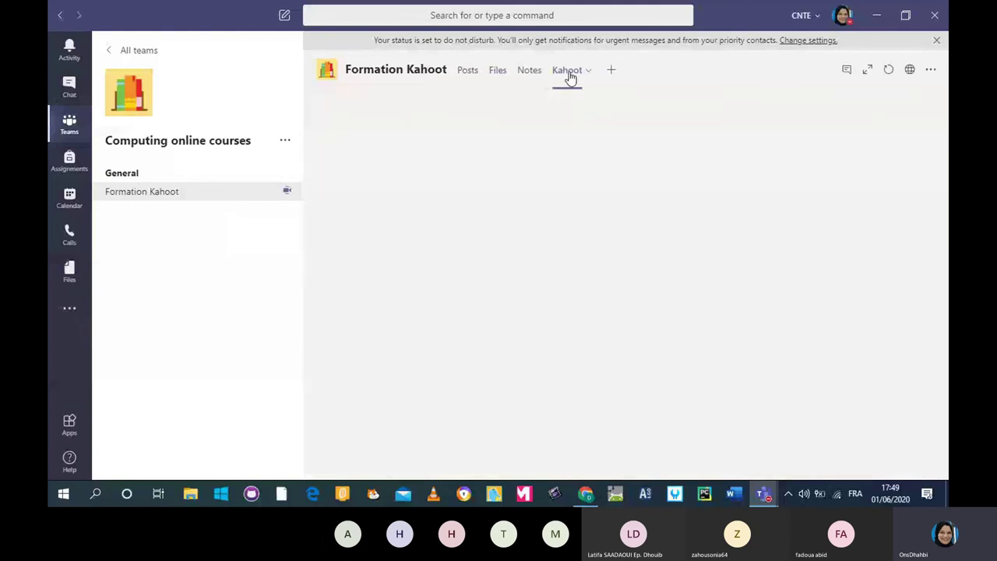
pyautogui.click(195, 194)
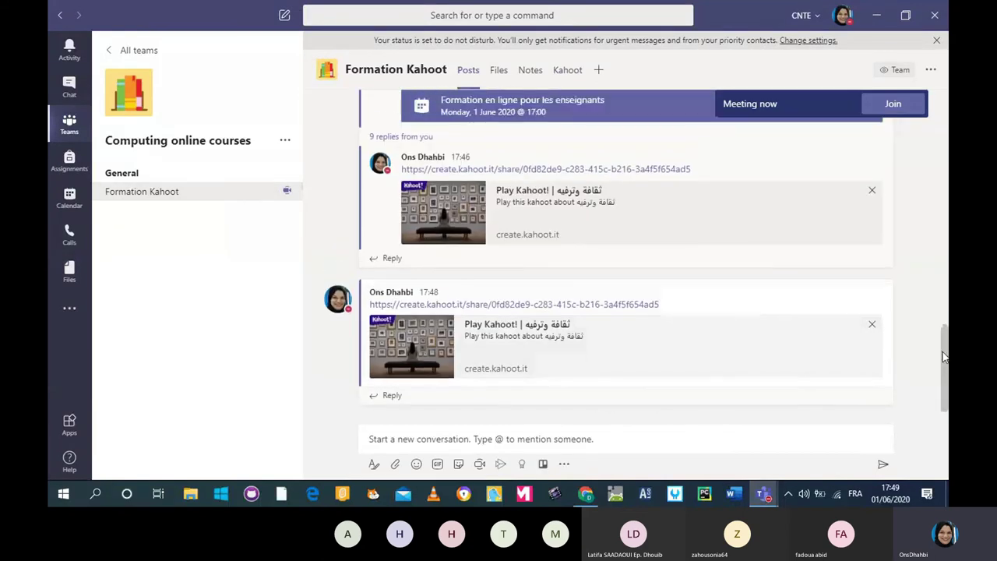
pyautogui.moveTo(945, 357); pyautogui.dragTo(948, 144)
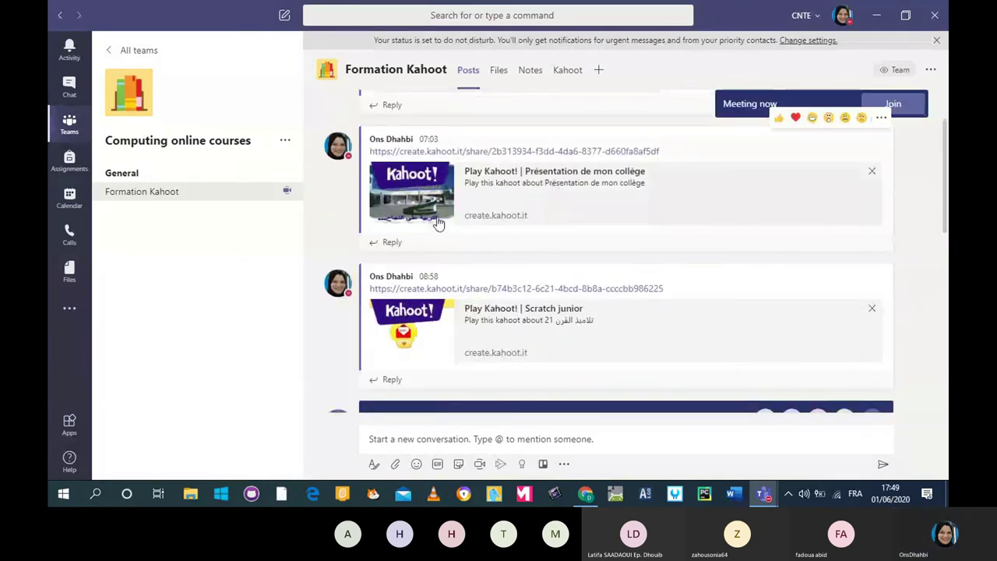
pyautogui.scroll(2, 438, 224)
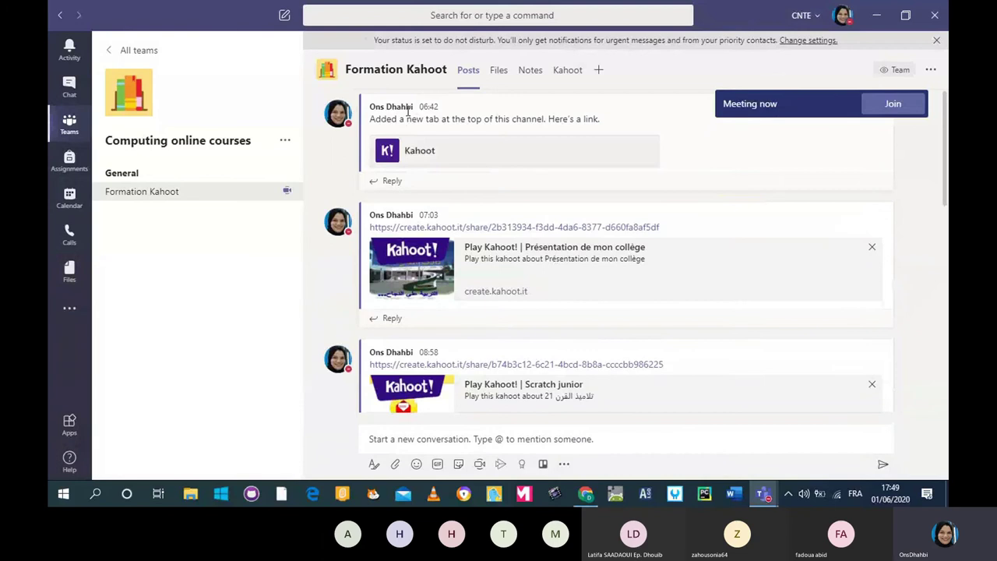
pyautogui.scroll(-1, 948, 156)
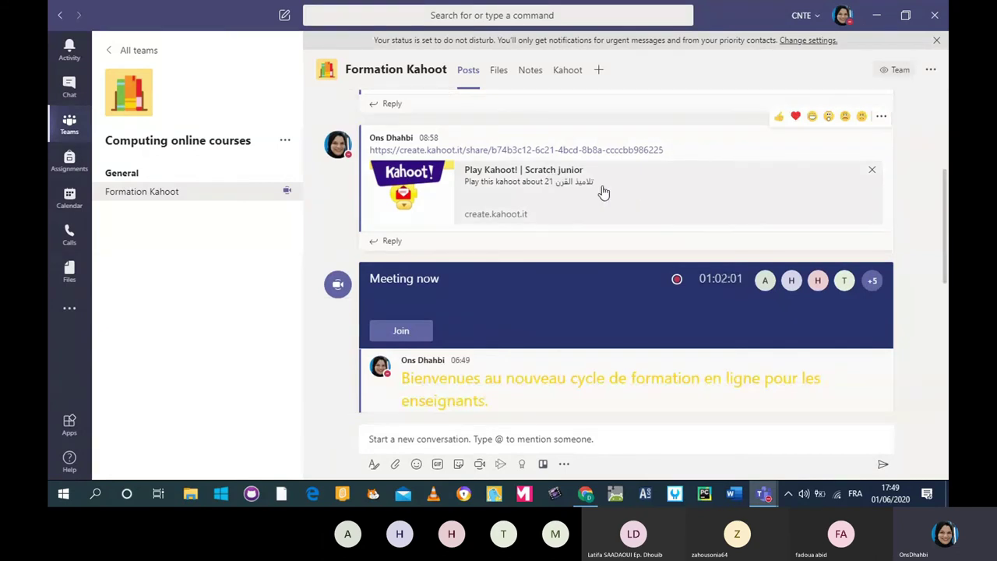
pyautogui.moveTo(948, 182); pyautogui.dragTo(948, 305)
pyautogui.scroll(-1, 528, 226)
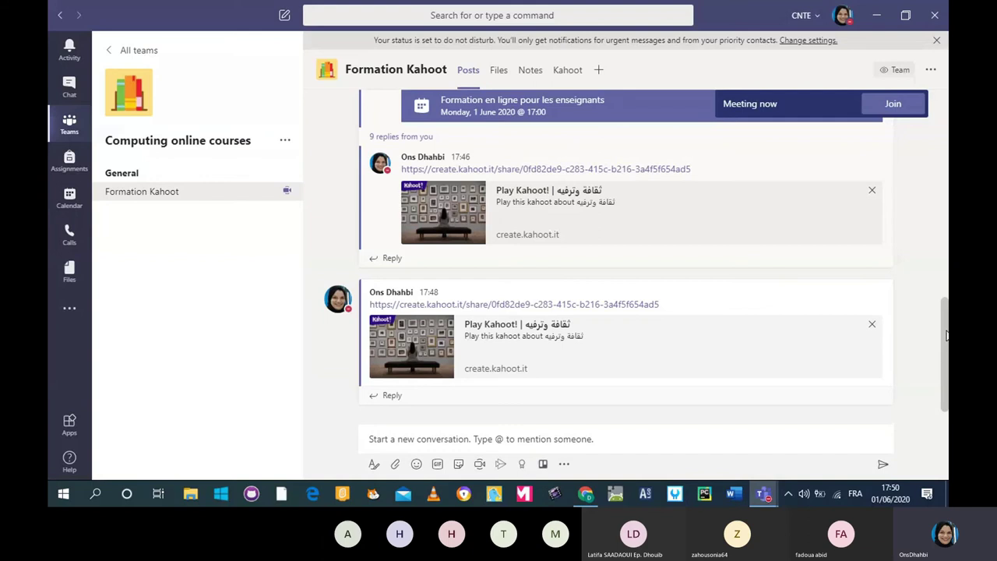
# Switch back to Kahoot in Chrome and finish with the completed kahoot, returning to the list of own kahoots
pyautogui.moveTo(765, 497)
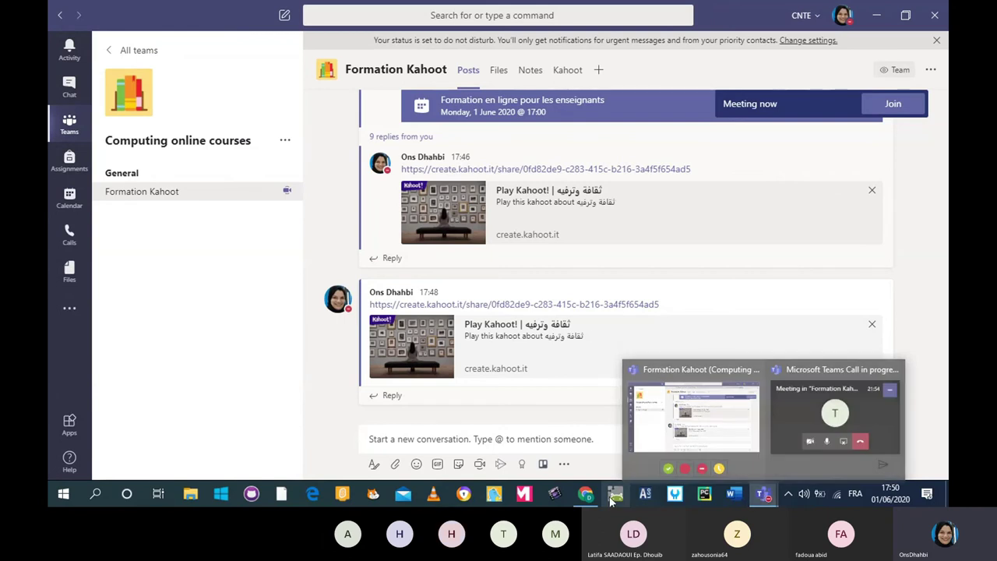
pyautogui.moveTo(591, 500)
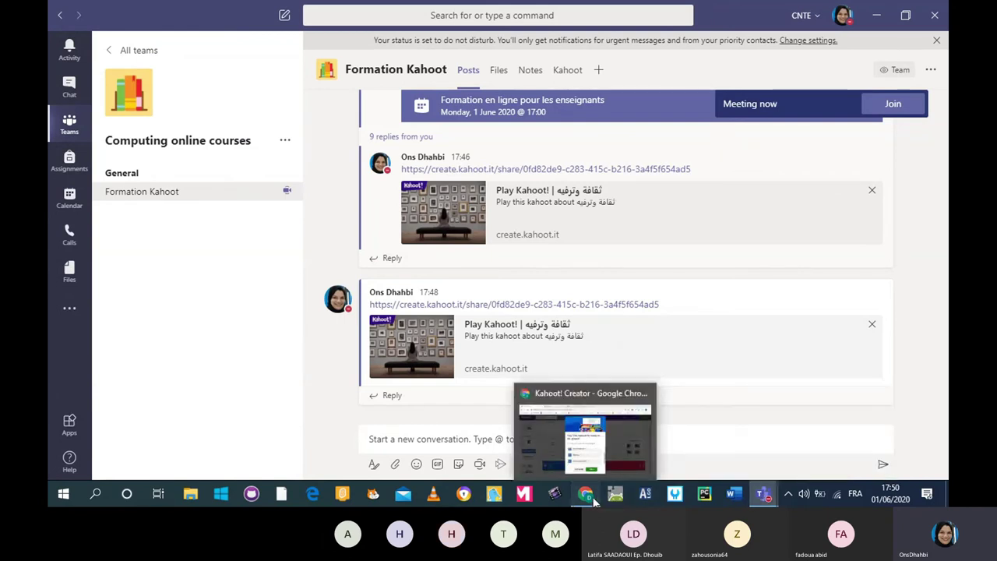
pyautogui.click(587, 495)
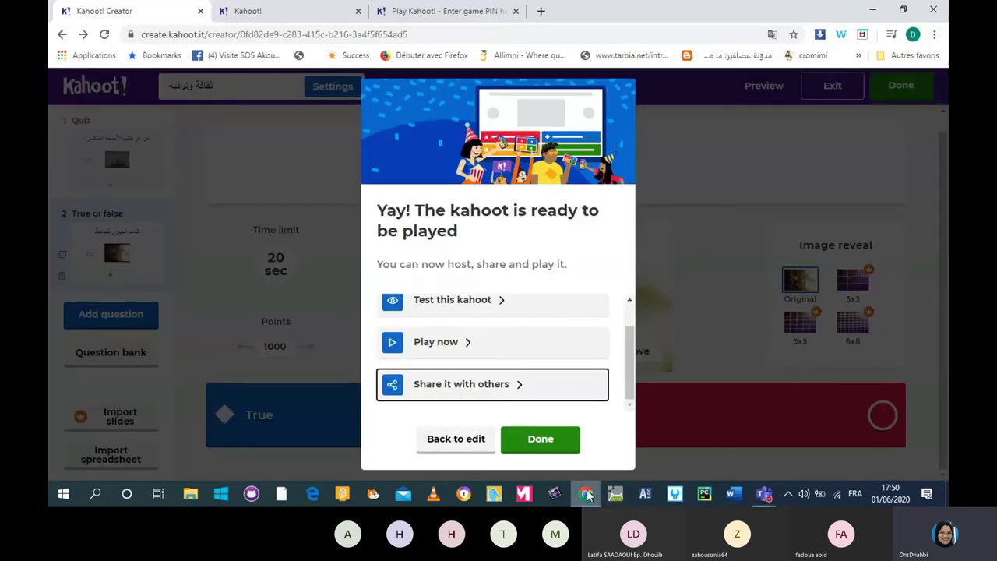
pyautogui.click(530, 441)
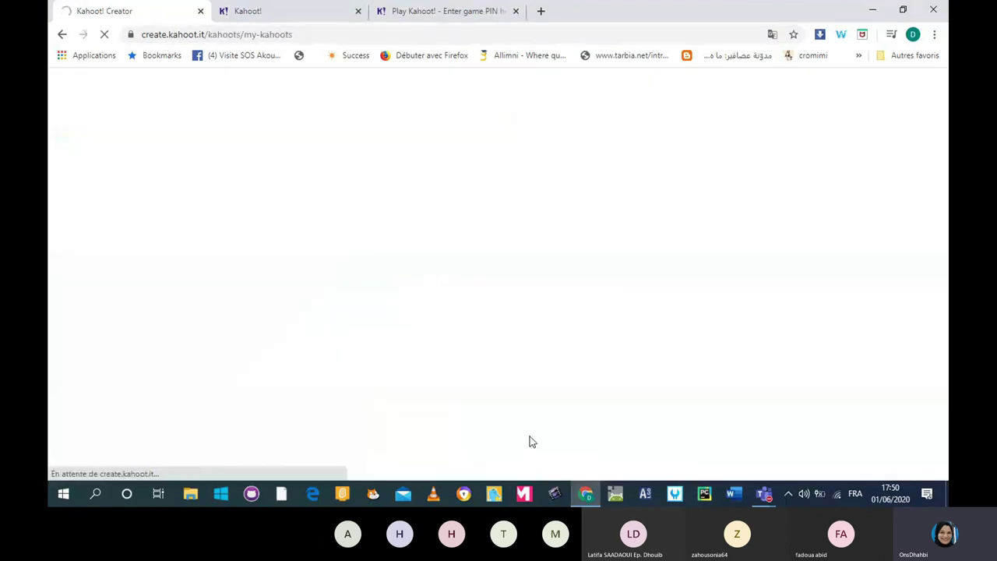